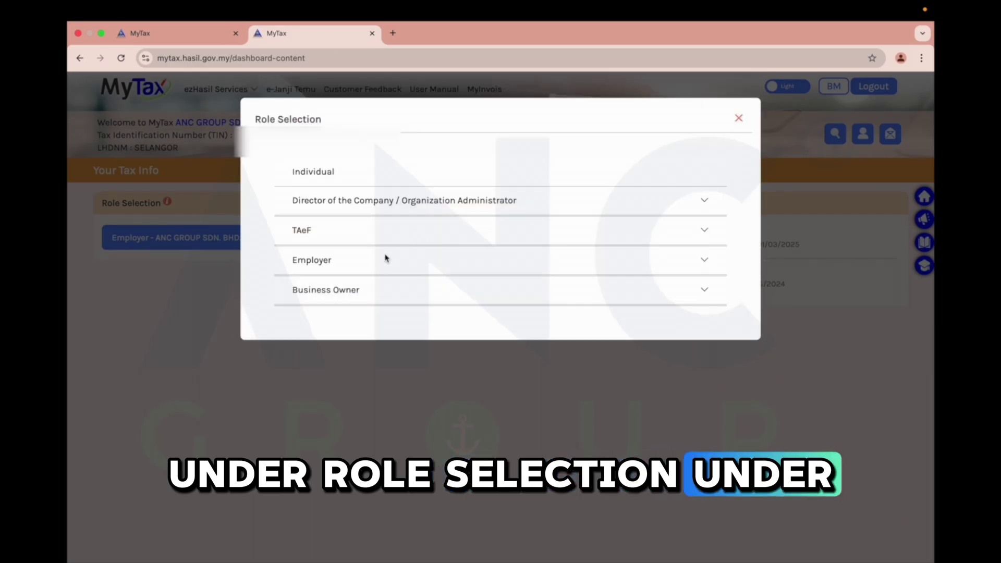
Select the Employer role for ANC GROUP SDN. BHD. and open an entry from the user profile options
{"action": "left_click", "coordinate": [369, 269]}
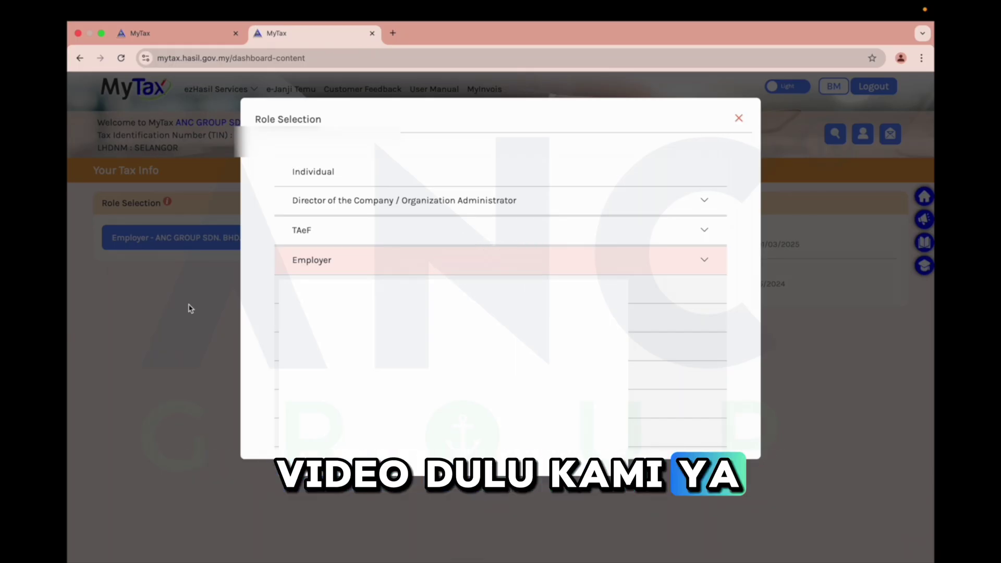
{"action": "left_click", "coordinate": [379, 354]}
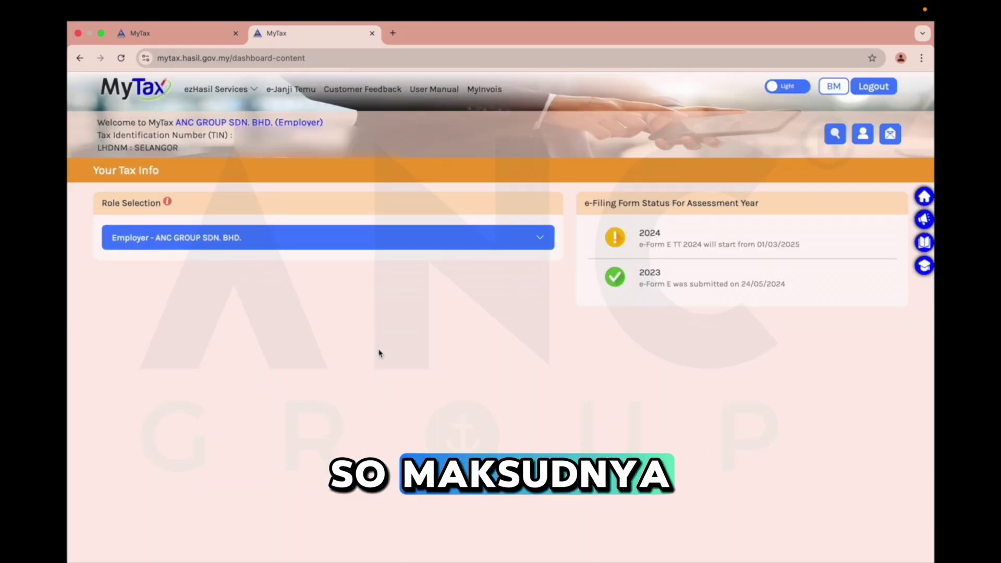
{"action": "left_click", "coordinate": [856, 141]}
{"action": "left_click", "coordinate": [730, 175]}
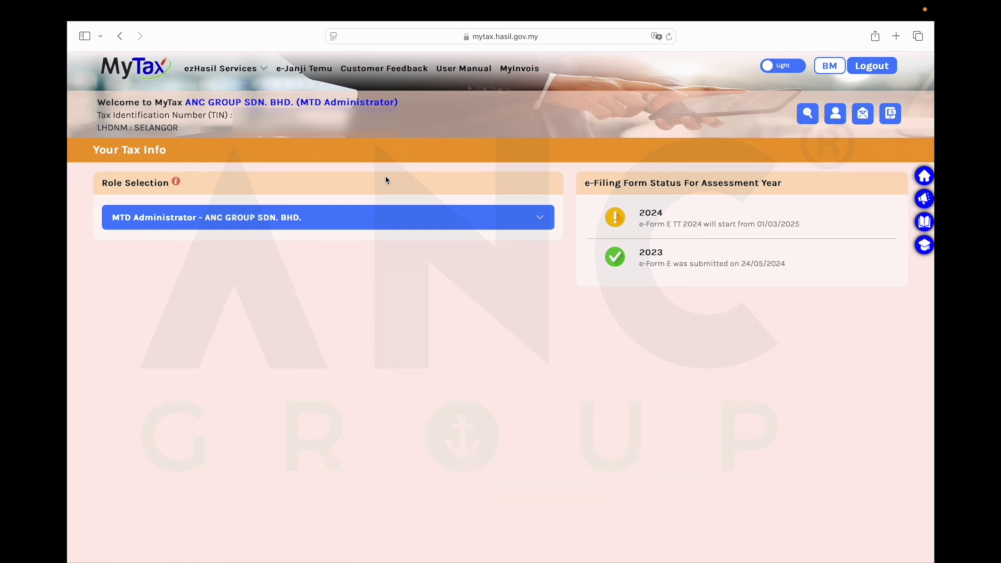
Select the MTD Administrator role for ANC GROUP SDN. BHD. and open the e-PCB Plus service
{"action": "left_click", "coordinate": [390, 214]}
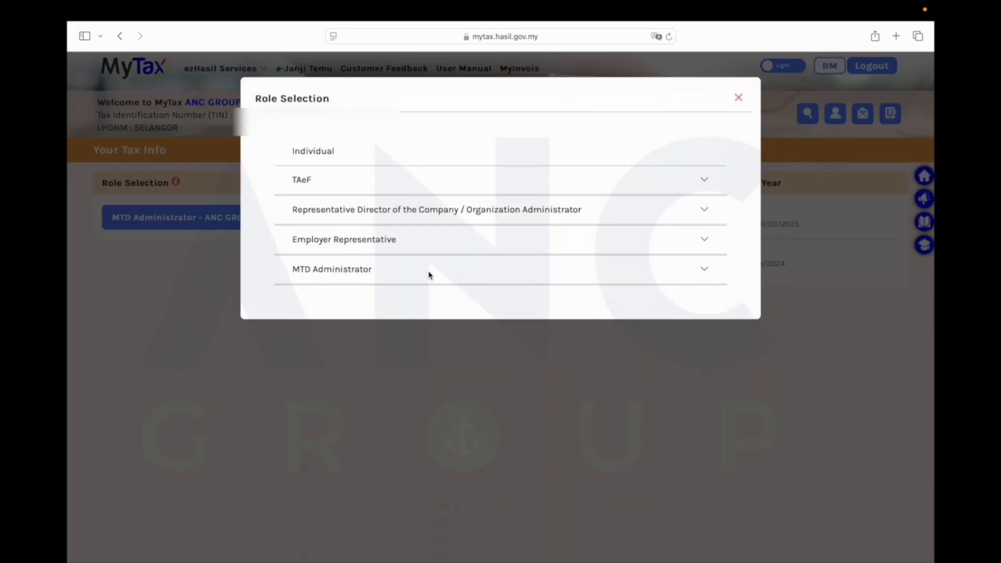
{"action": "left_click", "coordinate": [429, 275]}
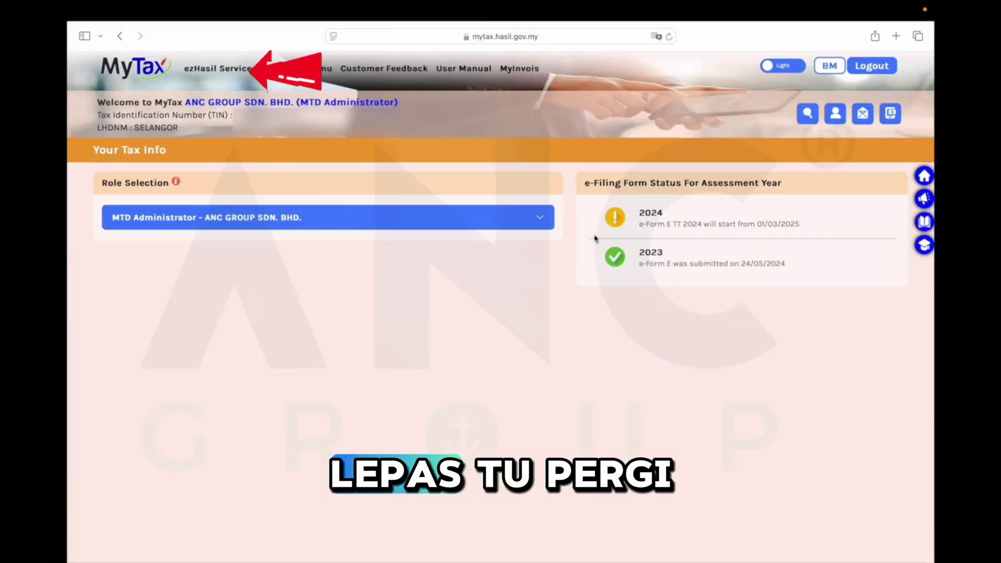
{"action": "mouse_move", "coordinate": [243, 69]}
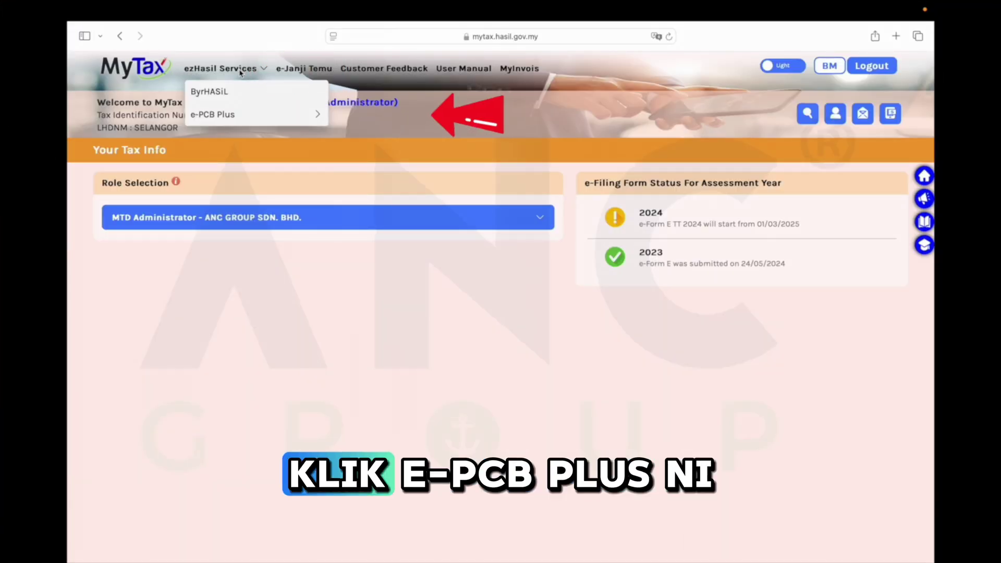
{"action": "mouse_move", "coordinate": [239, 118]}
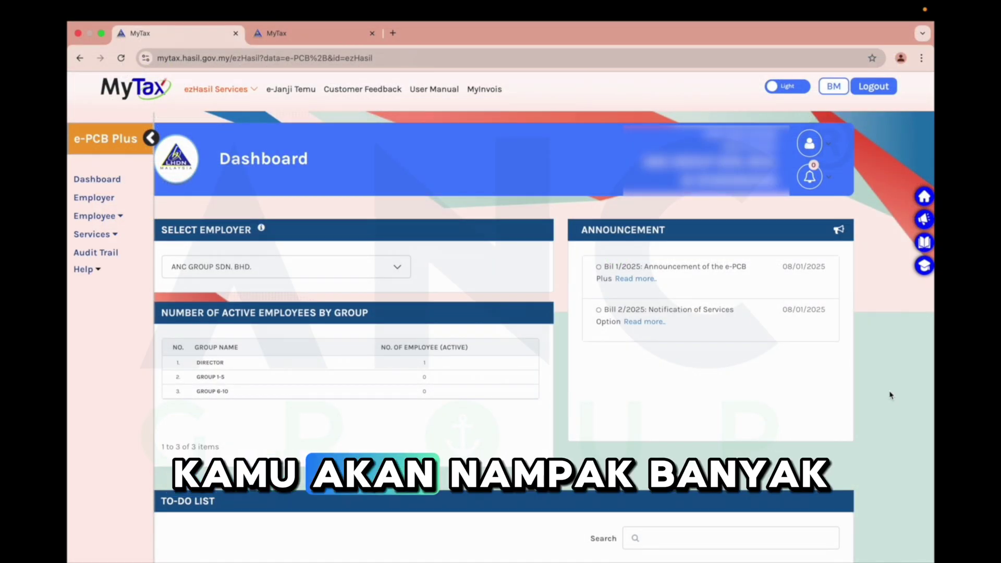
Open the Employer page of e-PCB Plus to view the verified employer information
{"action": "left_click", "coordinate": [94, 198]}
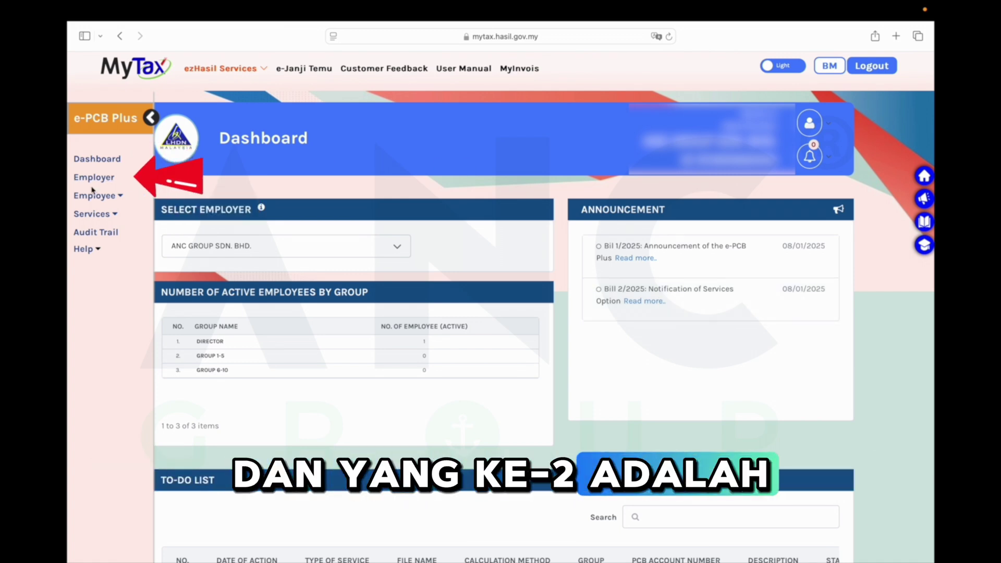
{"action": "left_click", "coordinate": [112, 179]}
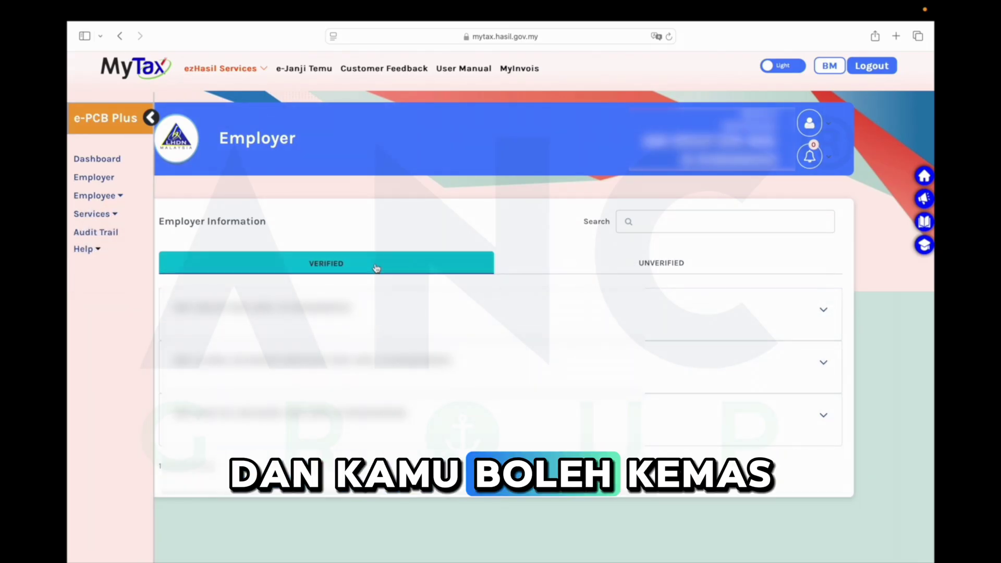
Open the listed employee's record from the Employee List and show the available employee group choices
{"action": "left_click", "coordinate": [107, 198]}
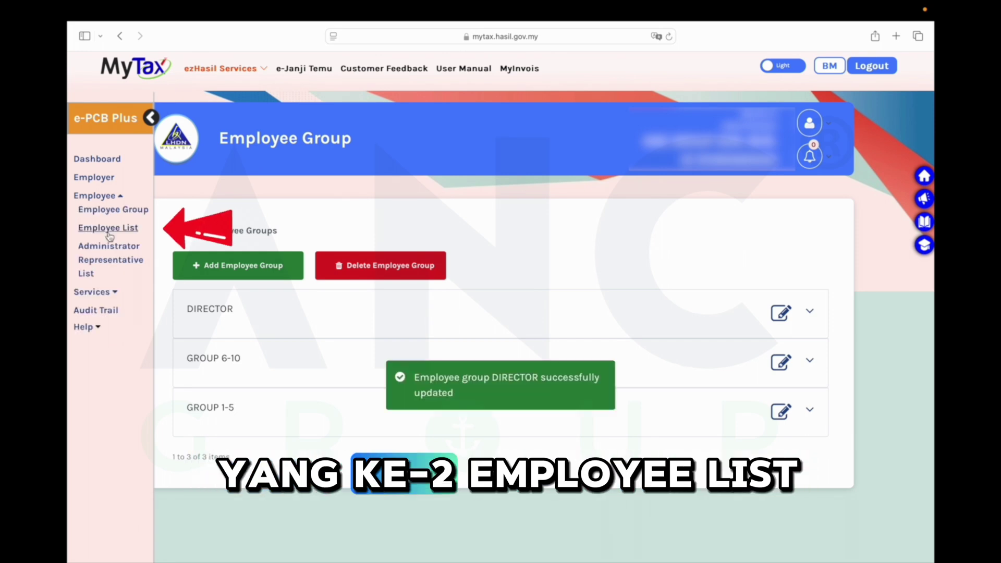
{"action": "left_click", "coordinate": [102, 226]}
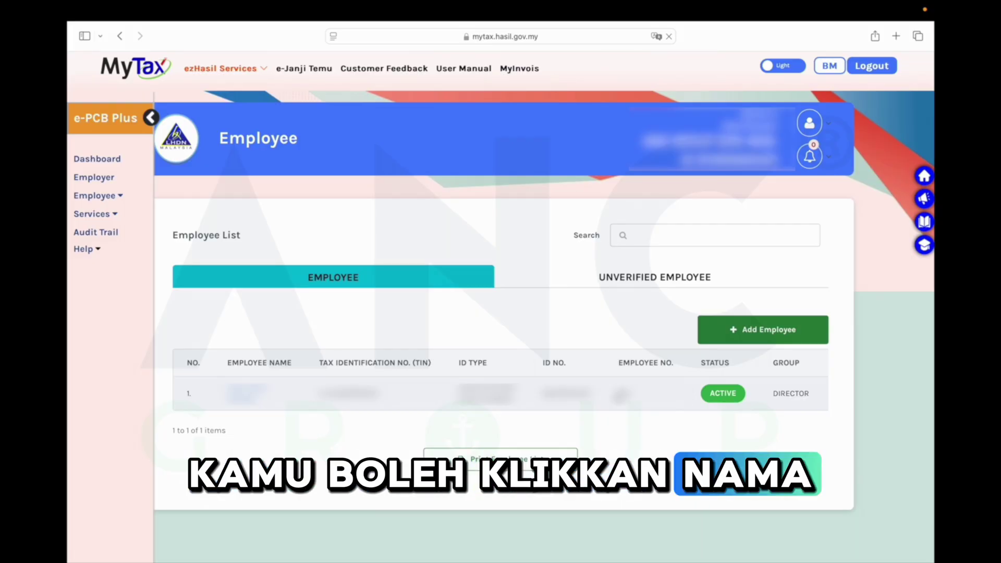
{"action": "left_click", "coordinate": [299, 396]}
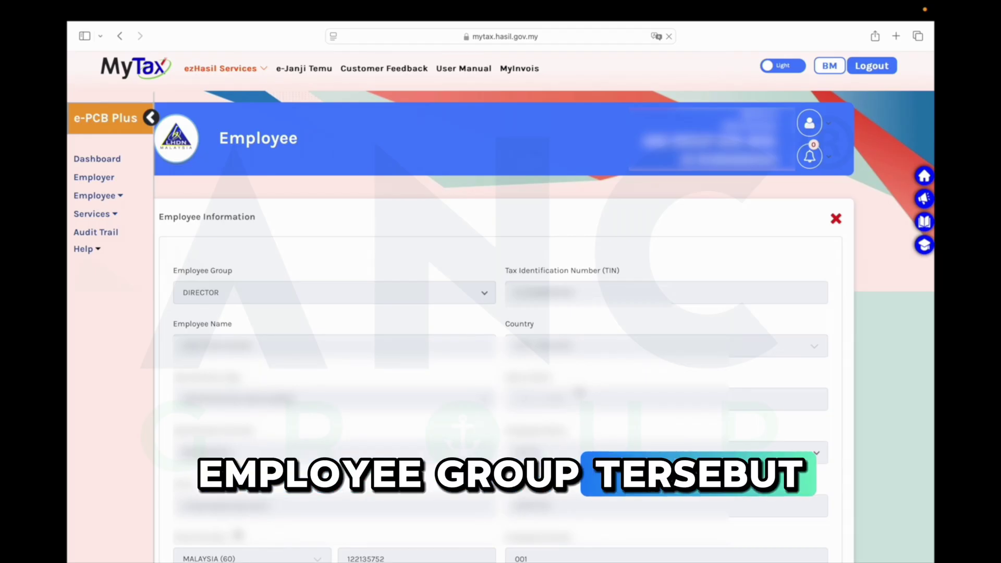
{"action": "left_click", "coordinate": [482, 293]}
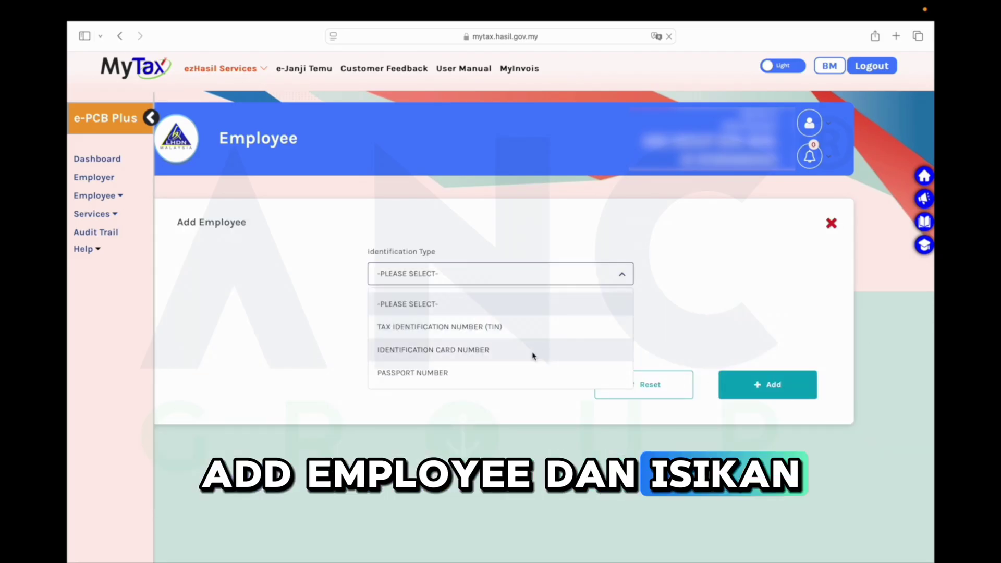
Add an employee using the Identification Card Number type and go through the employee information form
{"action": "left_click", "coordinate": [532, 354]}
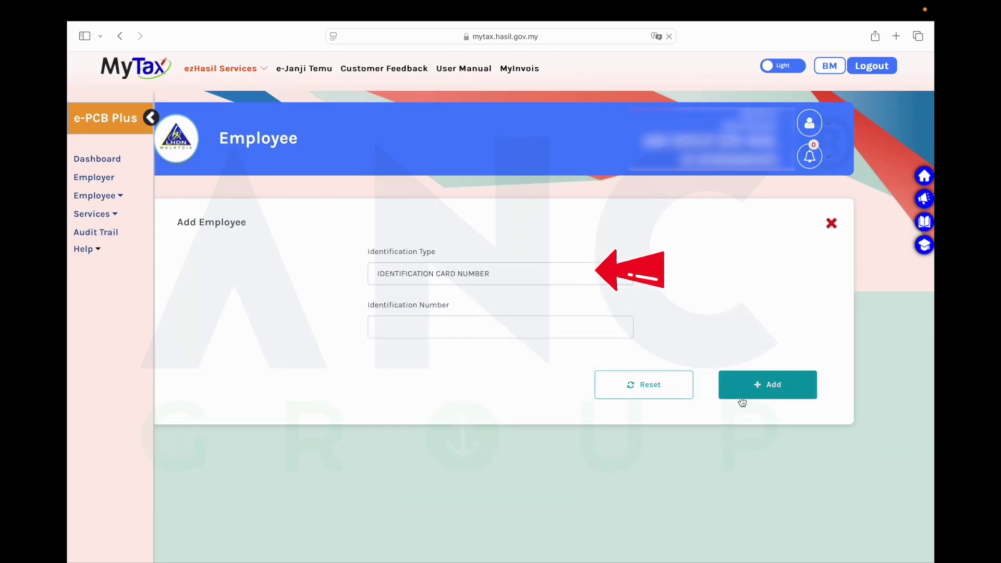
{"action": "left_click", "coordinate": [775, 386]}
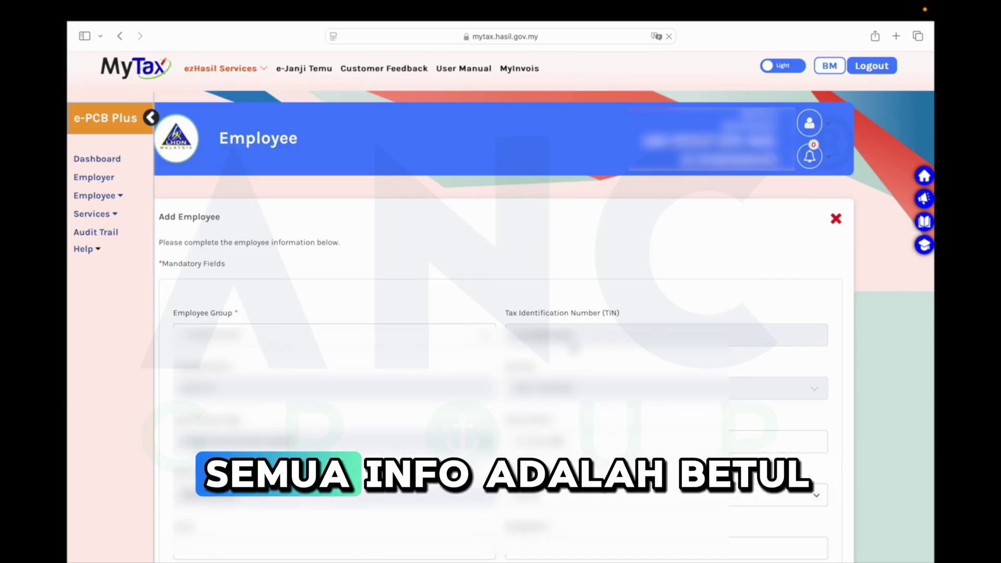
{"action": "scroll", "coordinate": [539, 339], "scroll_direction": "down", "scroll_amount": 15}
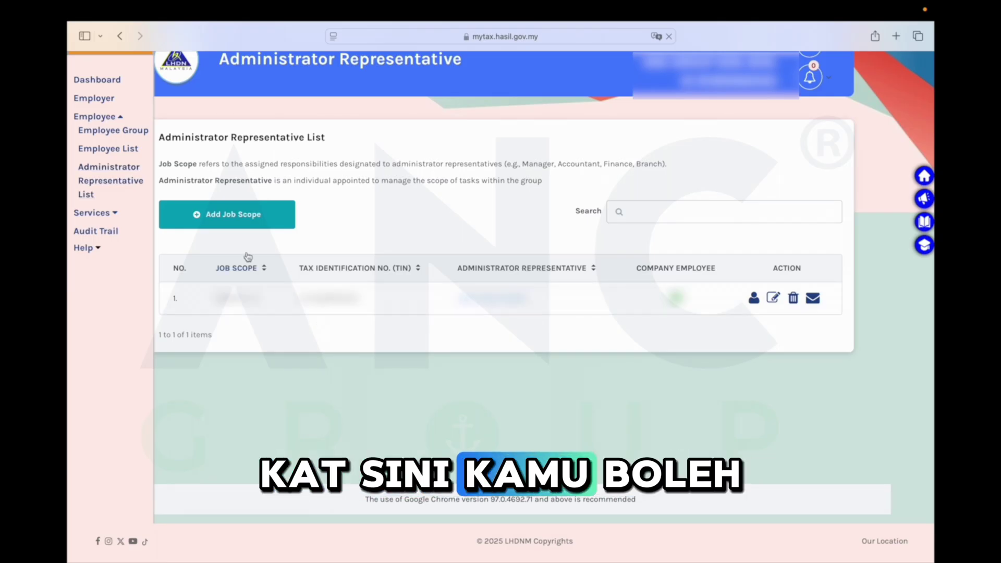
Open the e-PCB service and save the PCB criteria for the DIRECTOR employee group, year 2025, deduction month January
{"action": "left_click", "coordinate": [107, 215]}
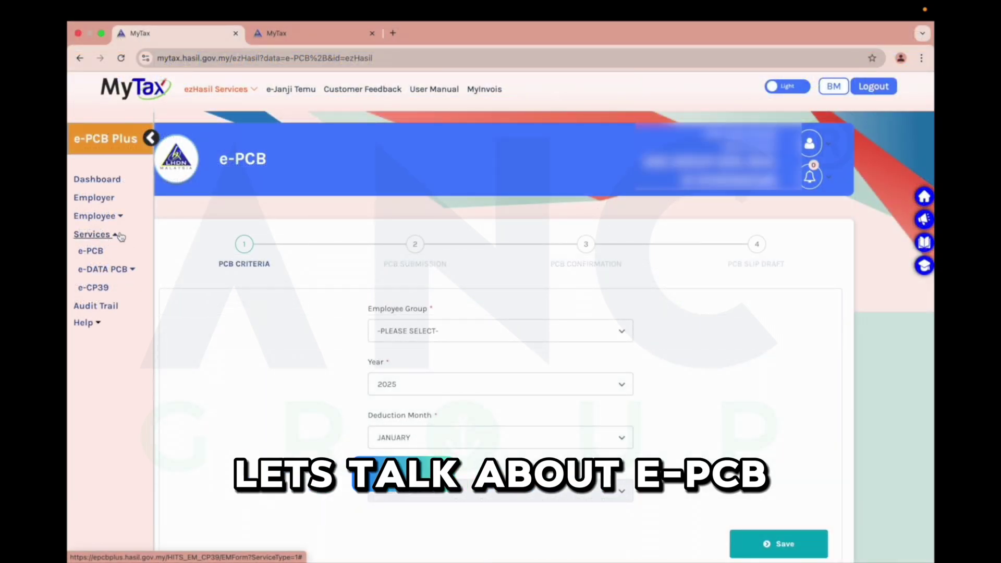
{"action": "left_click", "coordinate": [119, 235]}
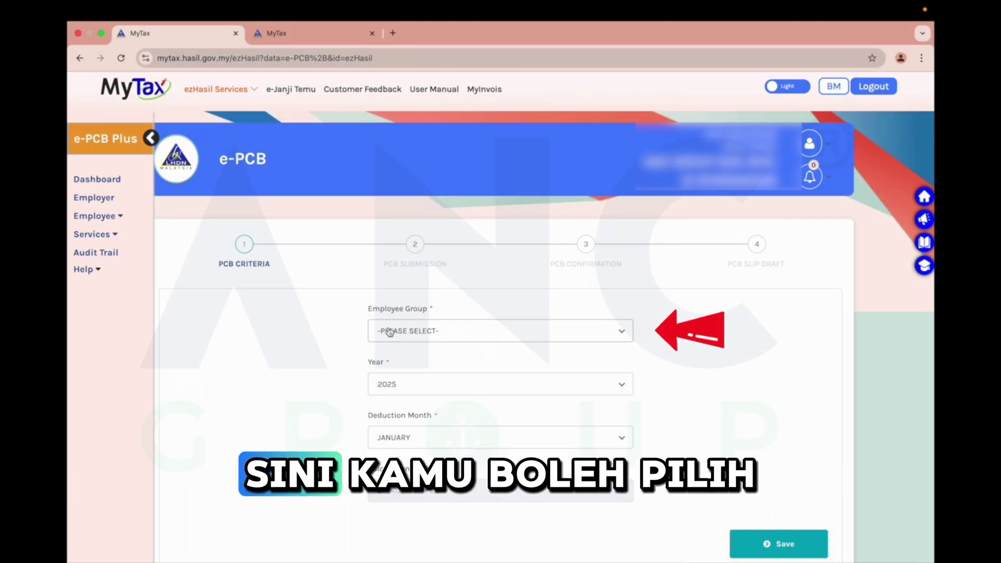
{"action": "left_click", "coordinate": [406, 333]}
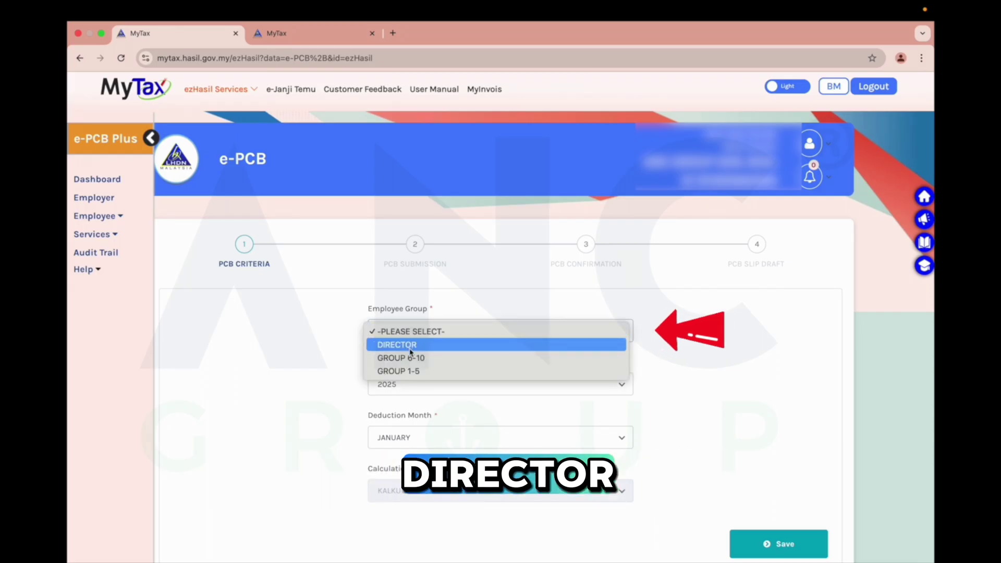
{"action": "left_click", "coordinate": [411, 346]}
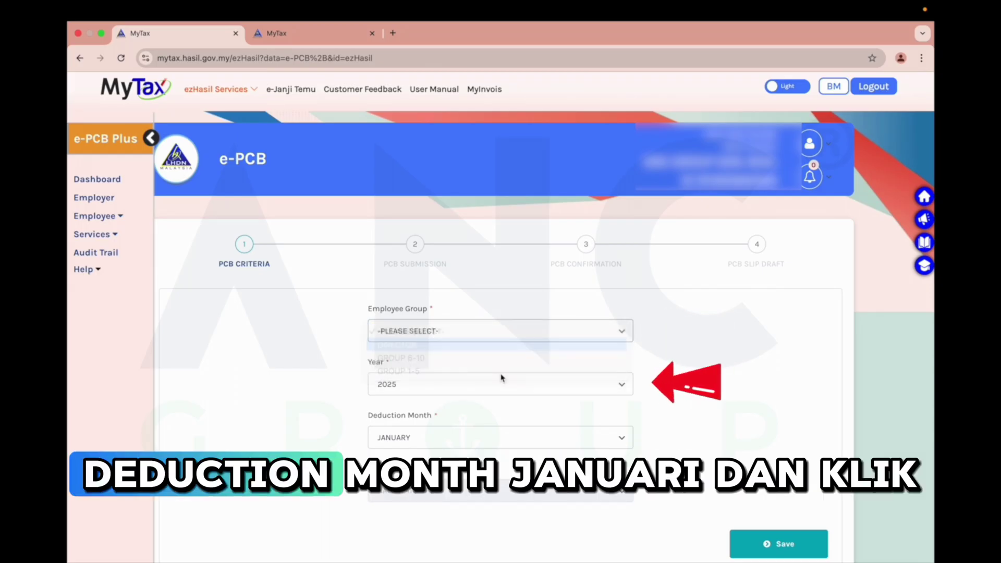
{"action": "left_click", "coordinate": [766, 545]}
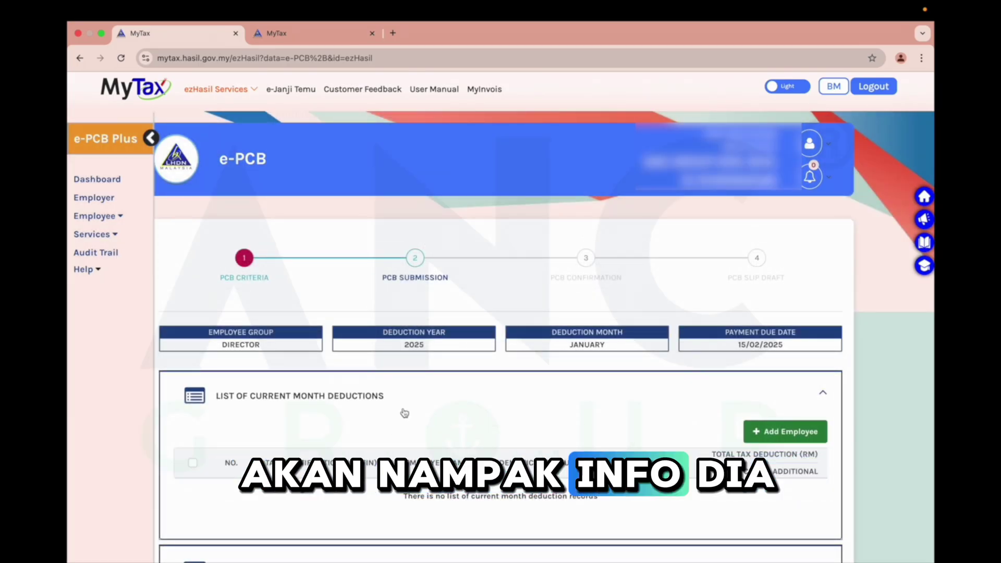
Add the listed director employee to the list of current month deductions
{"action": "scroll", "coordinate": [314, 449], "scroll_direction": "down", "scroll_amount": 3}
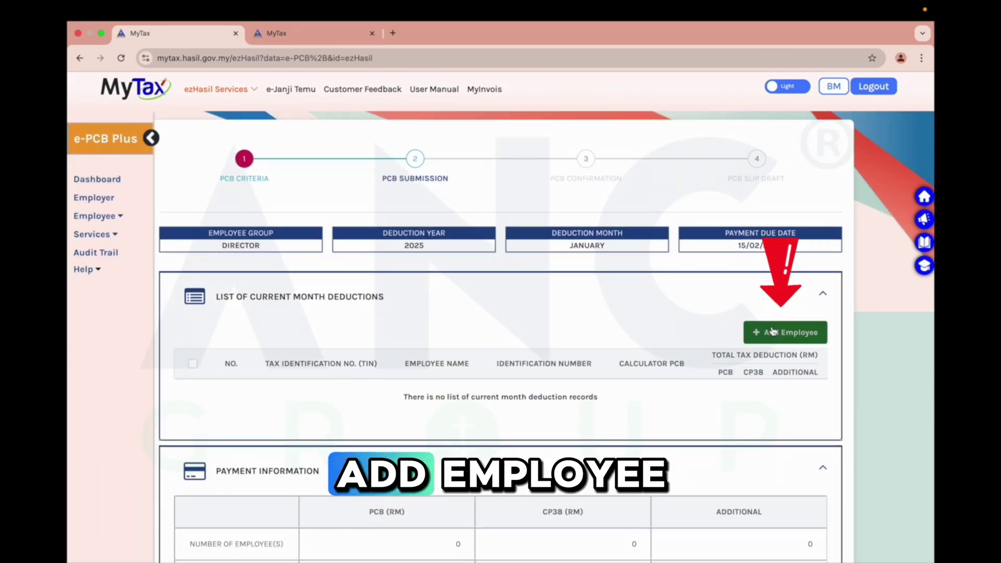
{"action": "left_click", "coordinate": [773, 332]}
{"action": "left_click", "coordinate": [131, 376]}
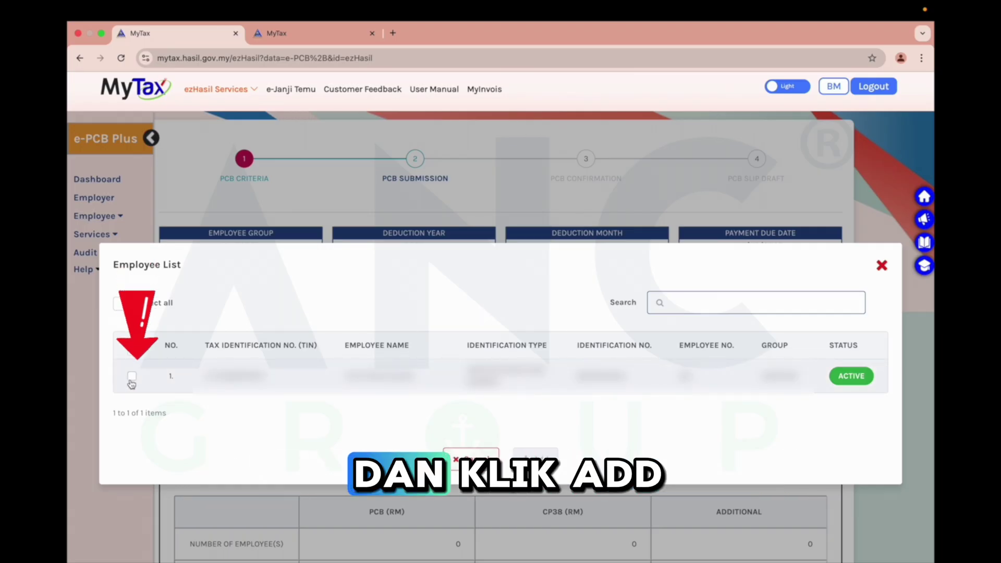
{"action": "left_click", "coordinate": [536, 454]}
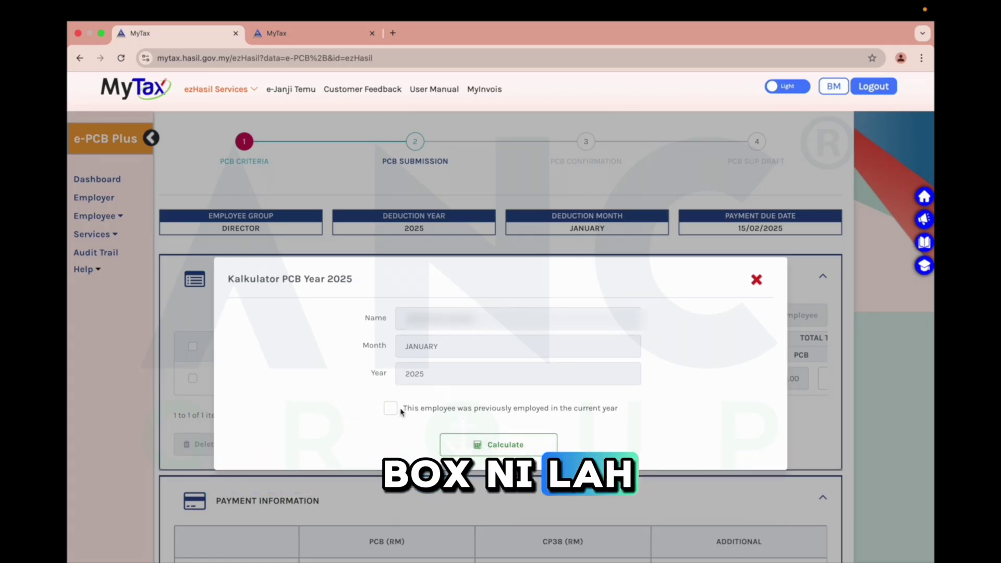
Start the employee's PCB calculation without previous employment, and enter 5,000.00 as current month's remuneration and 550.00 as EPF
{"action": "left_click", "coordinate": [499, 447]}
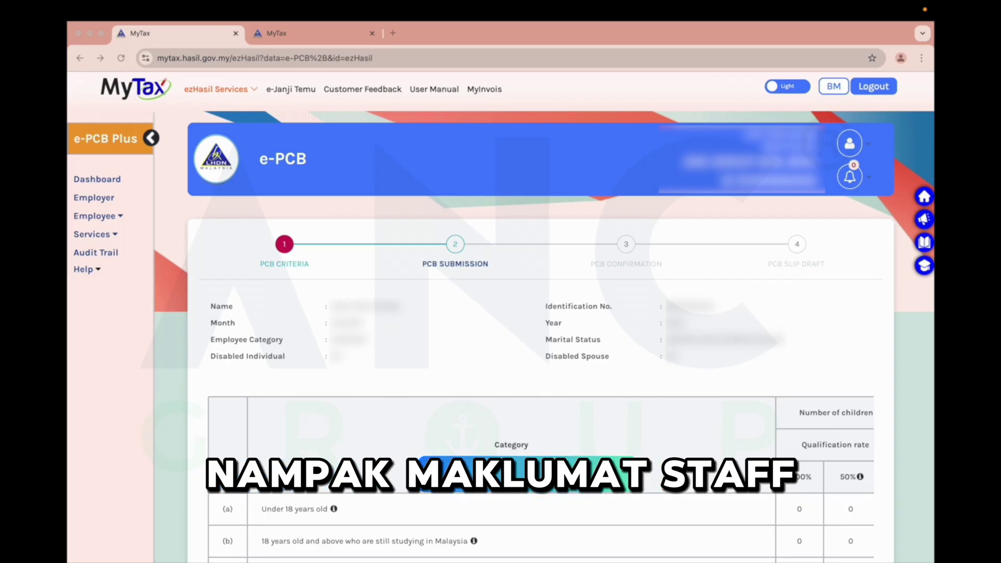
{"action": "scroll", "coordinate": [631, 267], "scroll_direction": "down", "scroll_amount": 10}
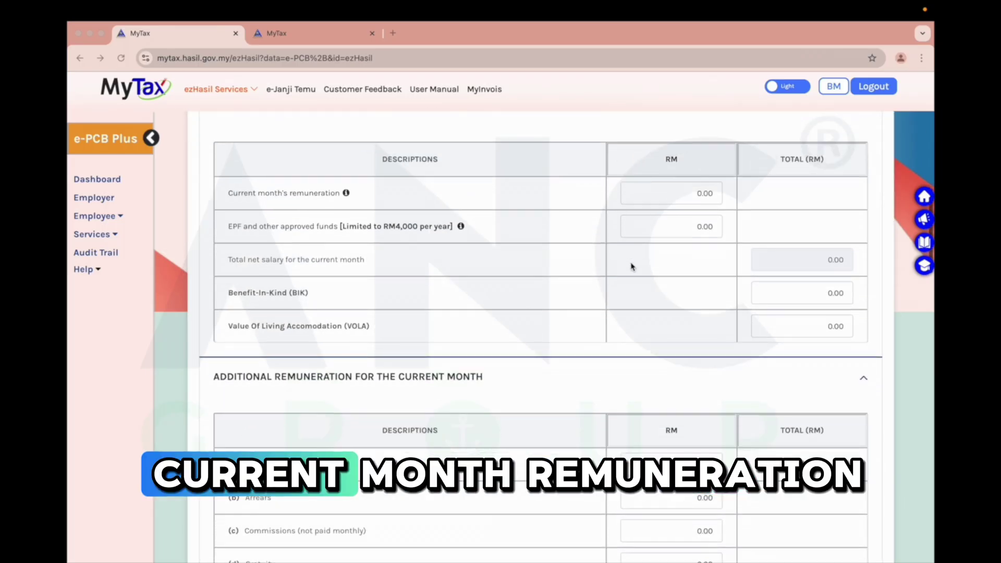
{"action": "scroll", "coordinate": [631, 266], "scroll_direction": "up", "scroll_amount": 1}
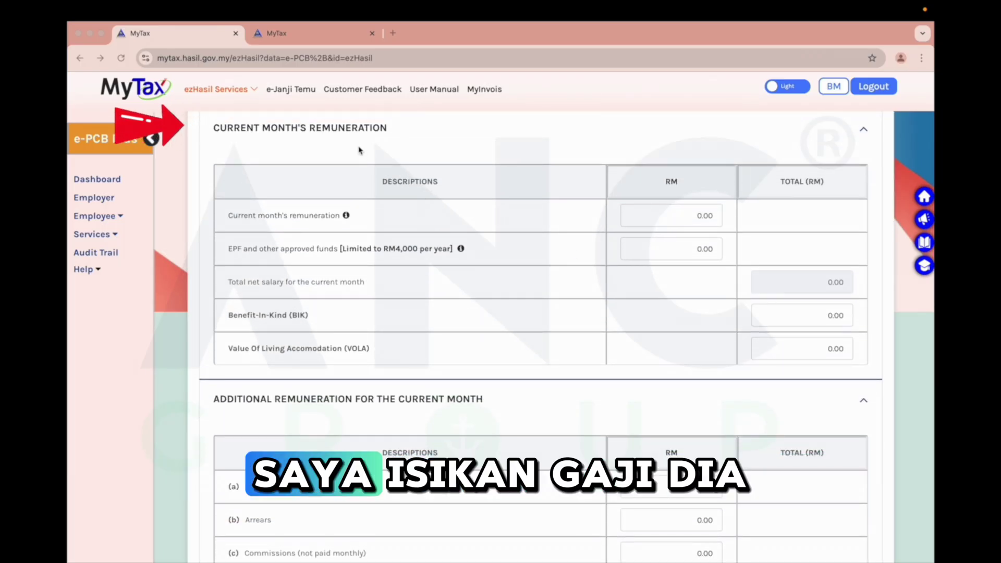
{"action": "left_click", "coordinate": [671, 215]}
{"action": "type", "text": "5000"}
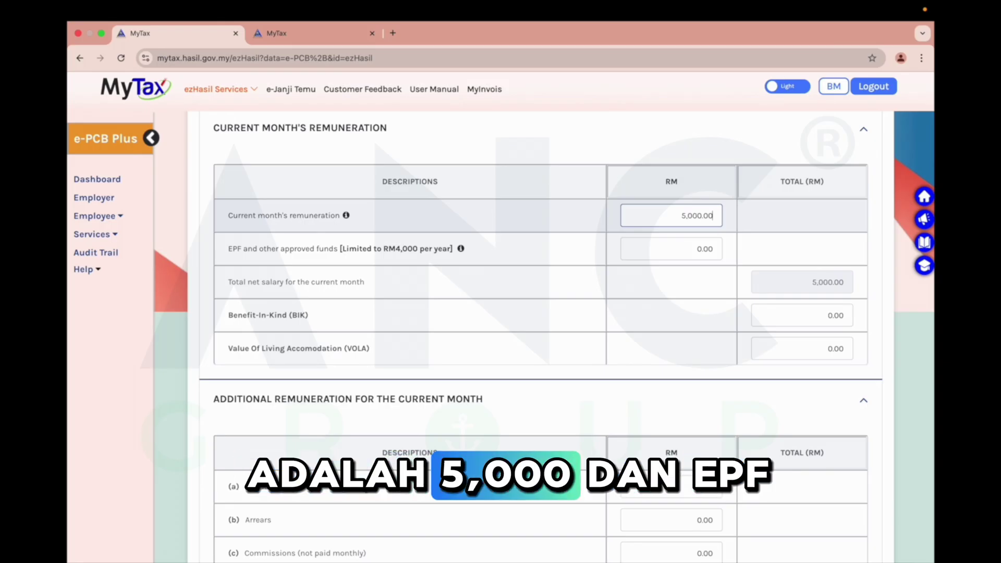
{"action": "key", "text": "Tab"}
{"action": "type", "text": "550"}
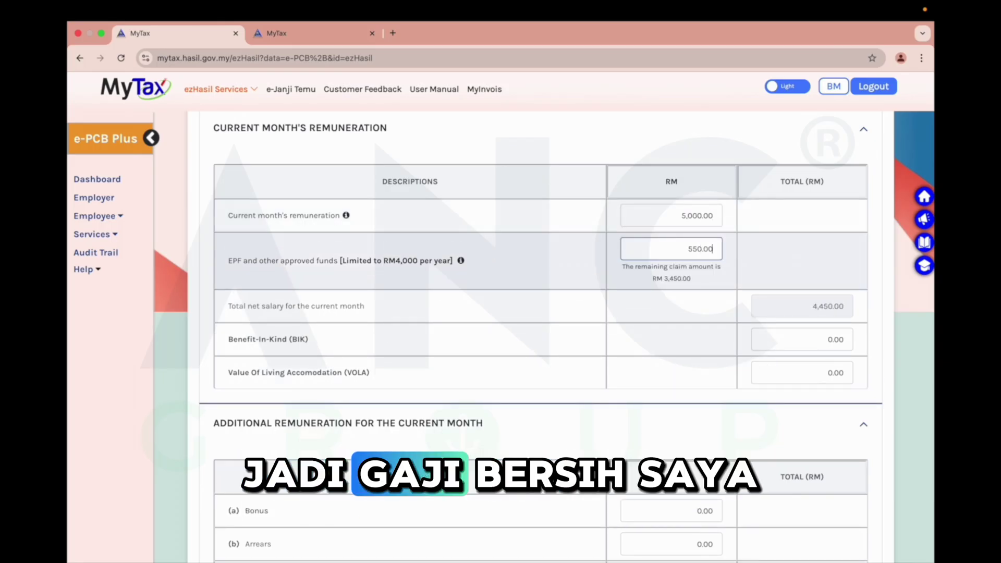
{"action": "key", "text": "Tab"}
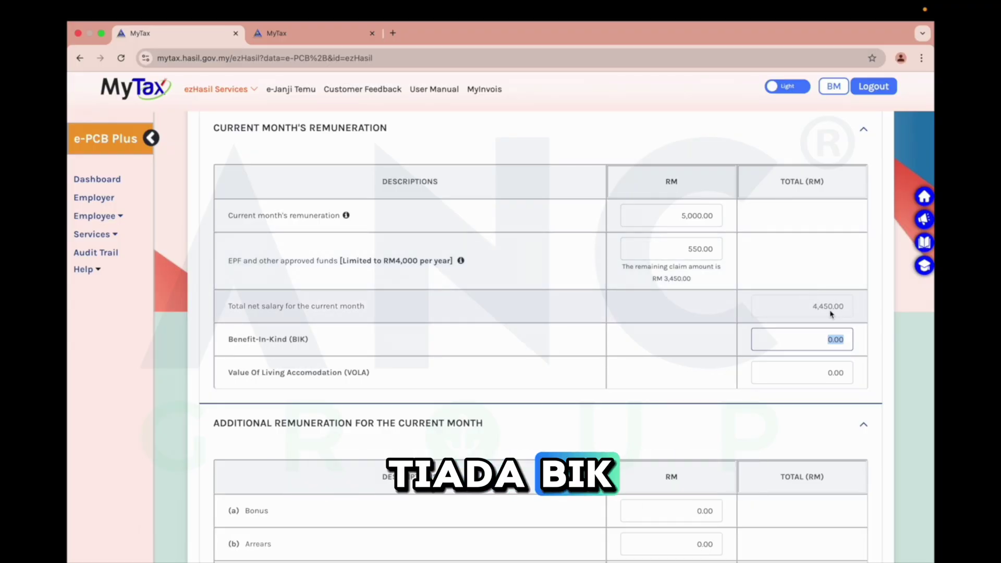
Enter a bonus of 5,000.00 in the additional remuneration for the current month
{"action": "scroll", "coordinate": [831, 313], "scroll_direction": "down", "scroll_amount": 6}
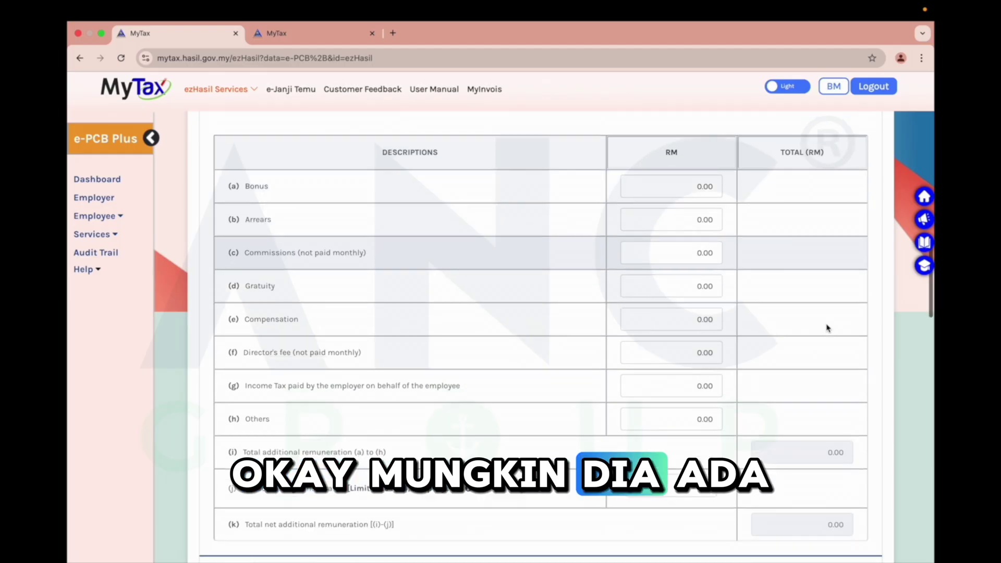
{"action": "left_click", "coordinate": [706, 188]}
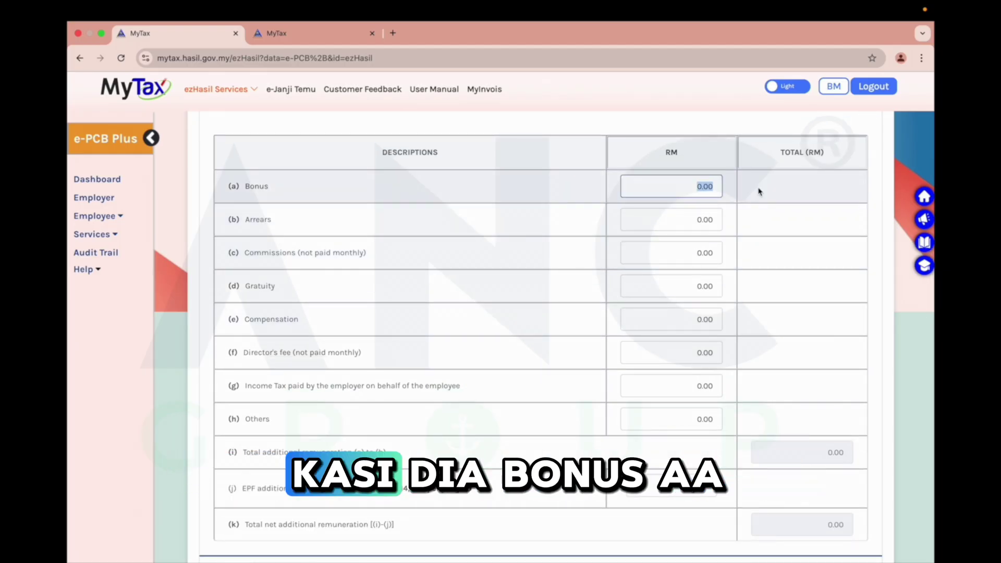
{"action": "type", "text": "00"}
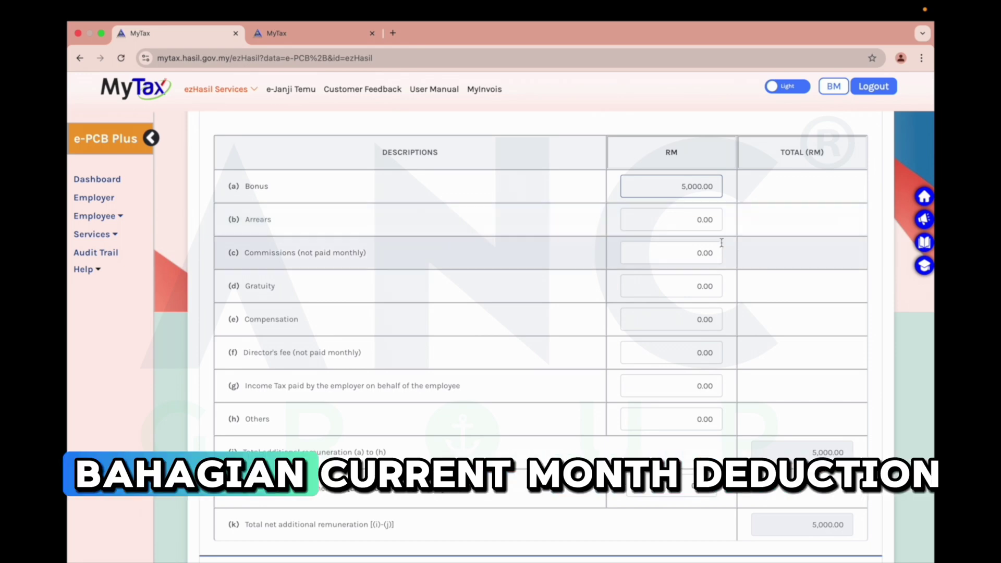
{"action": "key", "text": "Tab"}
Calculate and save the director's PCB without entering any current month's deductions or rebates
{"action": "scroll", "coordinate": [651, 280], "scroll_direction": "down", "scroll_amount": 8}
{"action": "scroll", "coordinate": [652, 279], "scroll_direction": "down", "scroll_amount": 1}
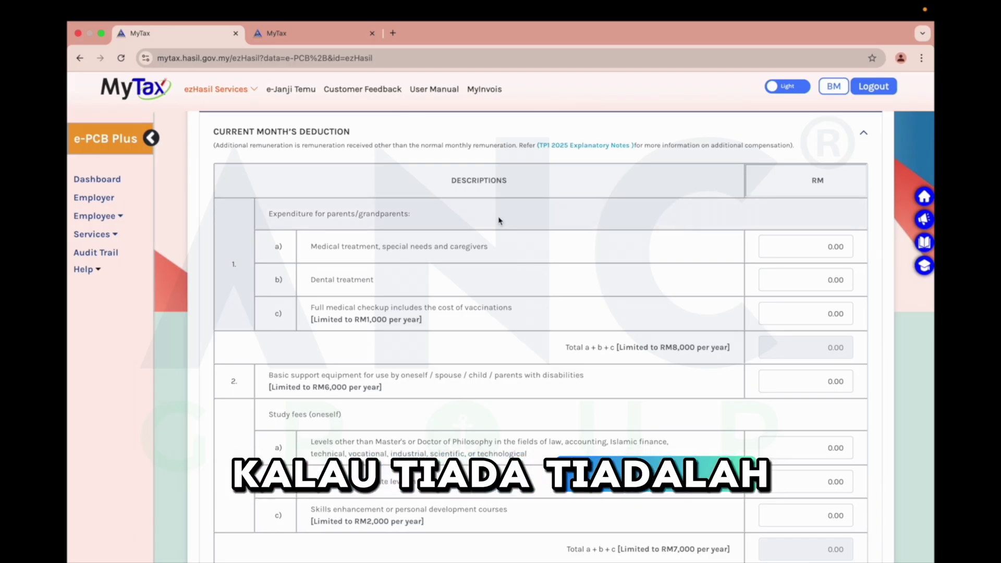
{"action": "scroll", "coordinate": [496, 219], "scroll_direction": "down", "scroll_amount": 10}
{"action": "scroll", "coordinate": [499, 220], "scroll_direction": "down", "scroll_amount": 7}
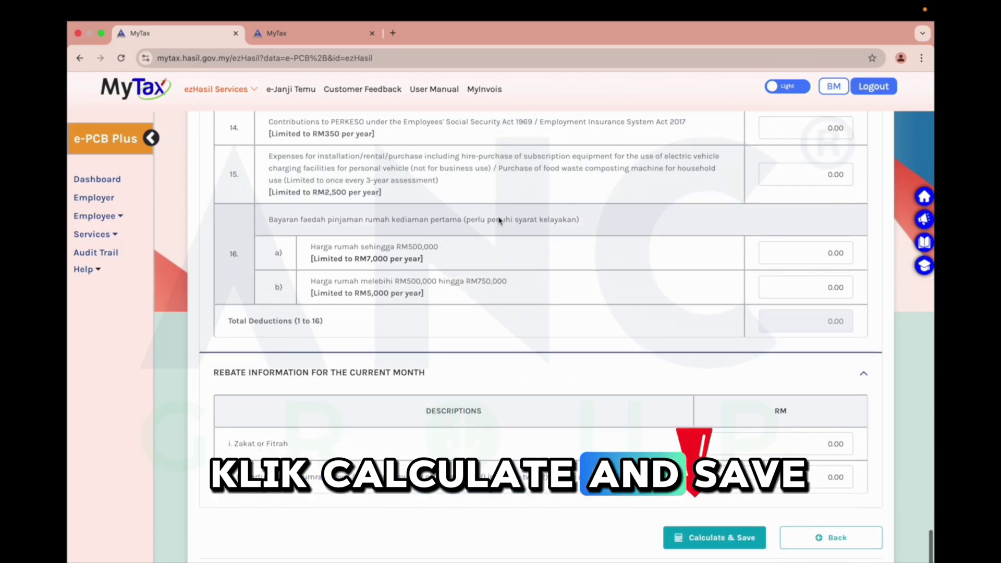
{"action": "left_click", "coordinate": [714, 538]}
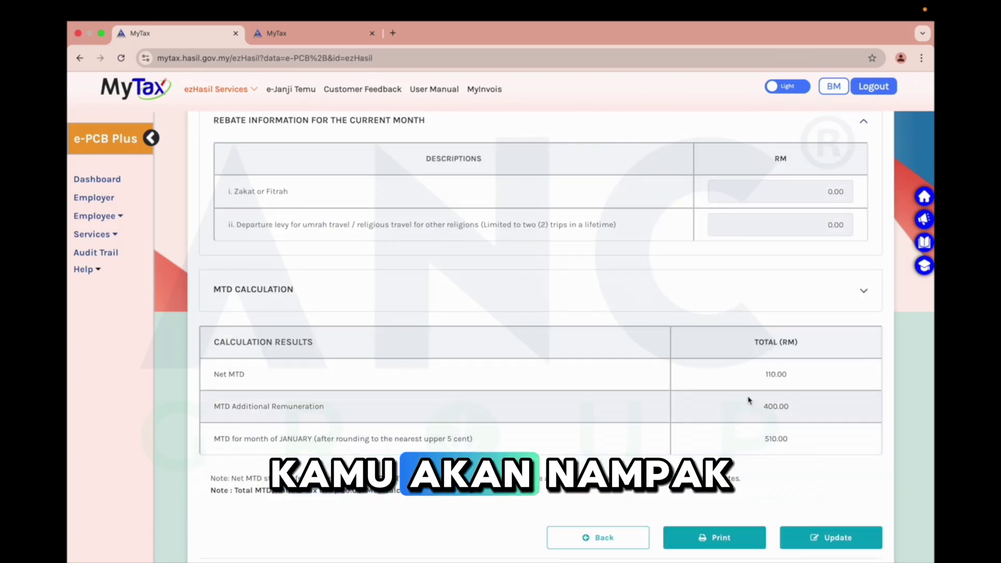
Print the PCB calculation slip, and return to the PCB submission stage after confirming that the calculation has been printed
{"action": "scroll", "coordinate": [749, 400], "scroll_direction": "down", "scroll_amount": 2}
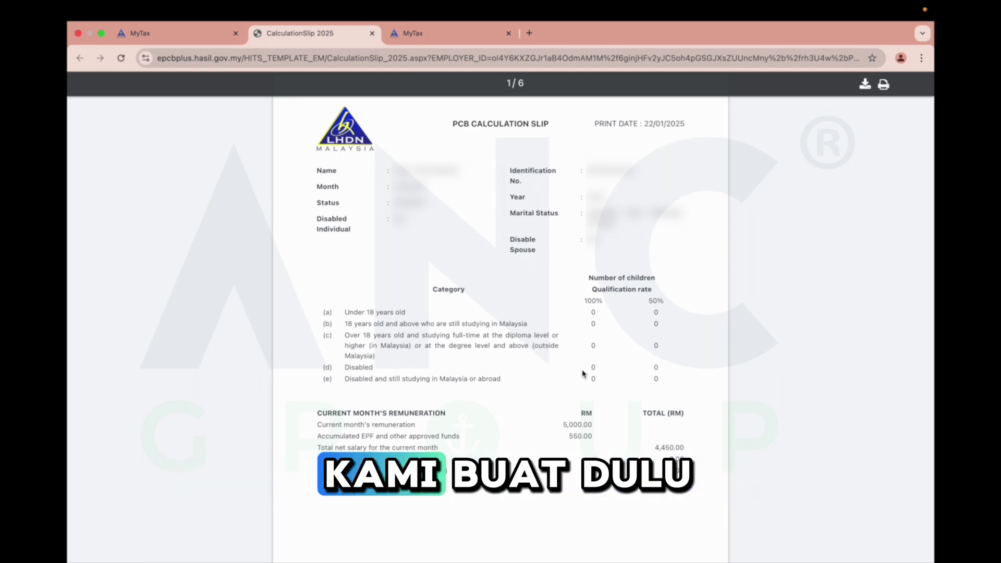
{"action": "left_click", "coordinate": [203, 37]}
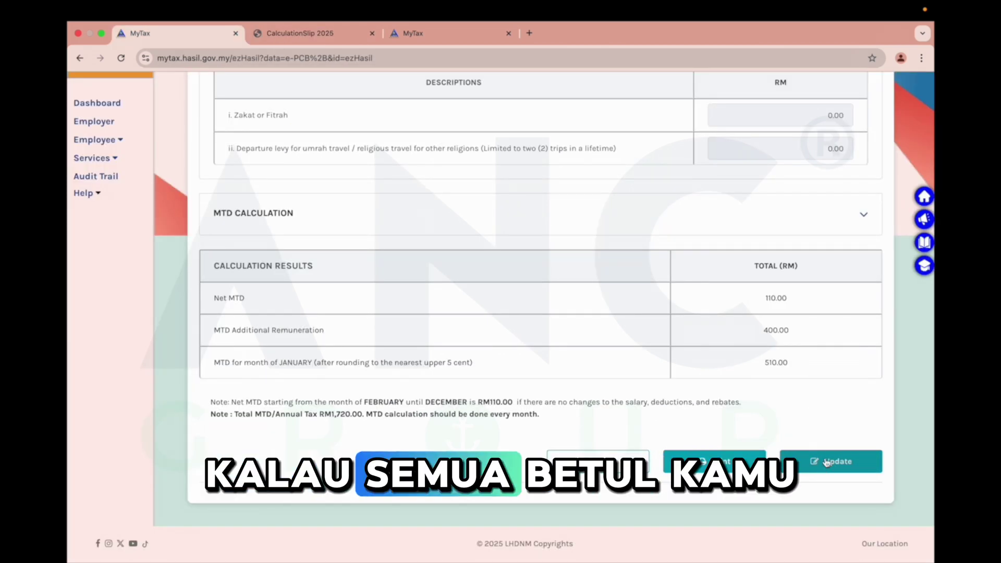
{"action": "left_click", "coordinate": [598, 469]}
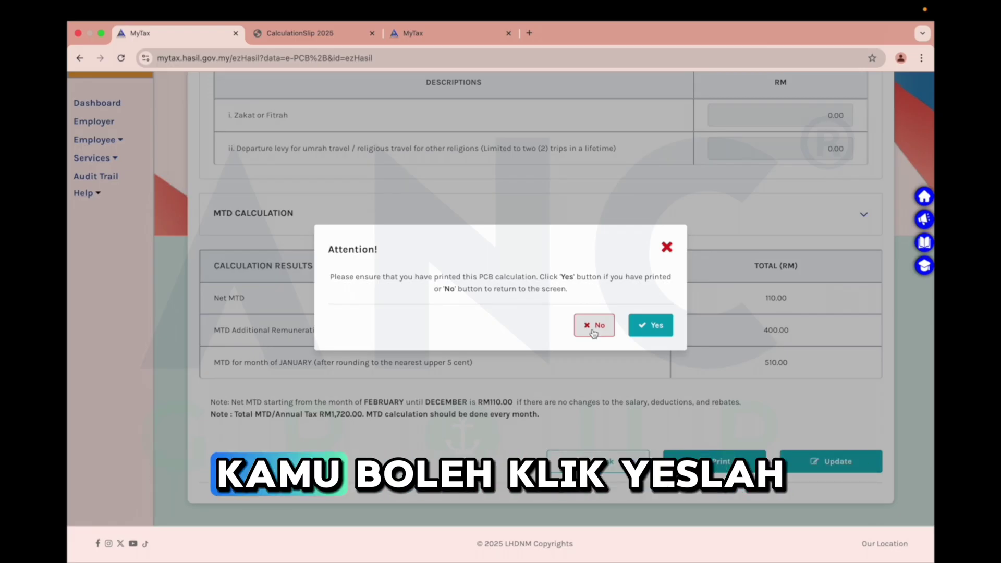
{"action": "left_click", "coordinate": [646, 327]}
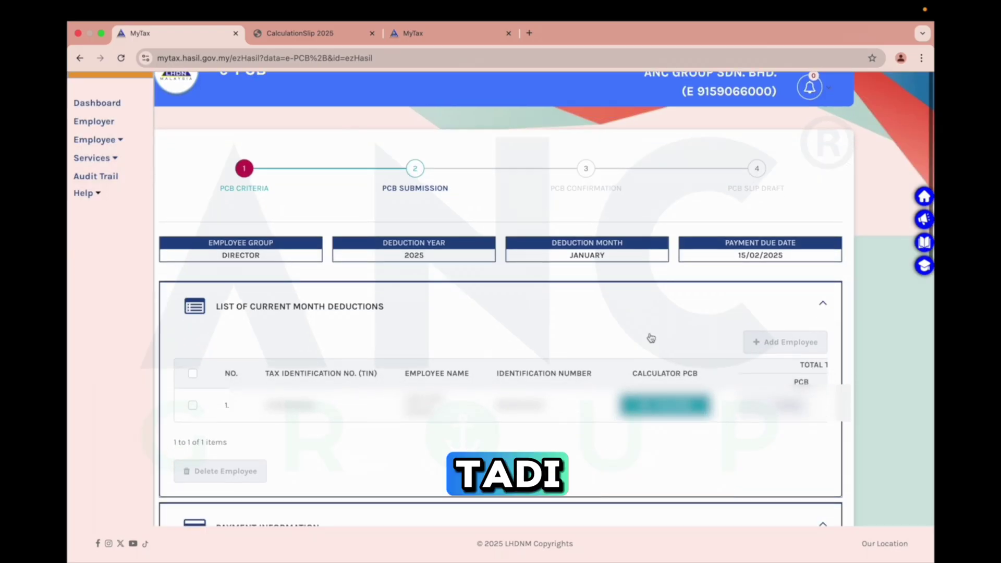
Try to proceed with the Administrator as responsible officer, using the designation MANAGING PARTNER
{"action": "scroll", "coordinate": [651, 339], "scroll_direction": "down", "scroll_amount": 7}
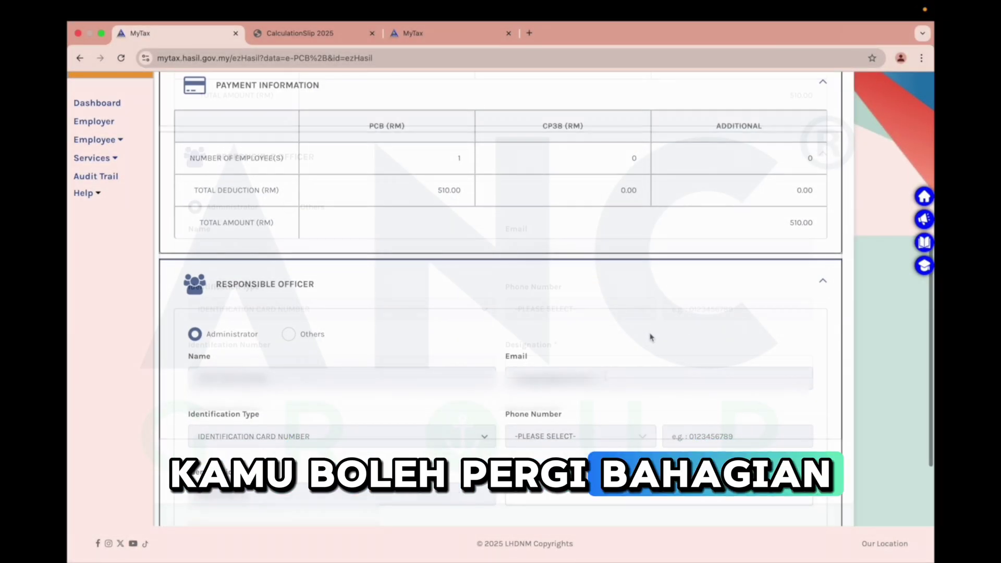
{"action": "scroll", "coordinate": [651, 338], "scroll_direction": "down", "scroll_amount": 3}
{"action": "left_click", "coordinate": [597, 373]}
{"action": "type", "text": "MANAGING DIREC"}
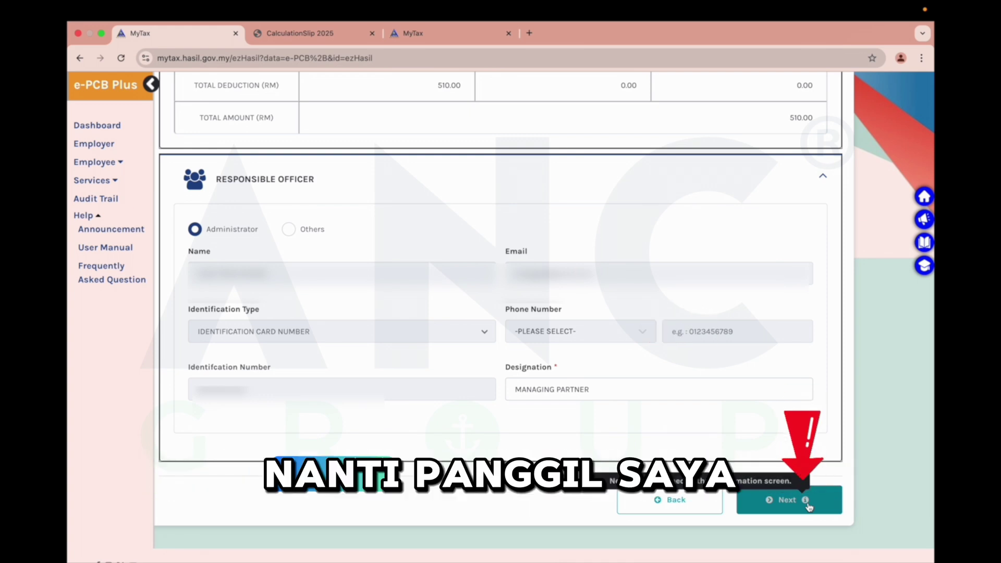
{"action": "left_click", "coordinate": [808, 505]}
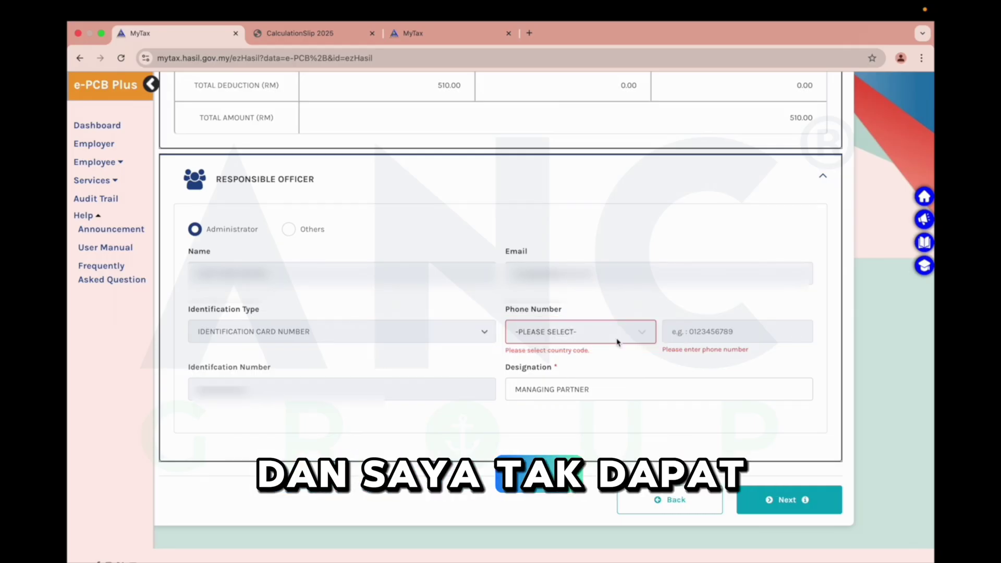
Set the responsible officer to Others with designation MANAGING DIRECTOR, and confirm the e-PCB submission to produce the PCB slip draft
{"action": "left_click", "coordinate": [289, 230]}
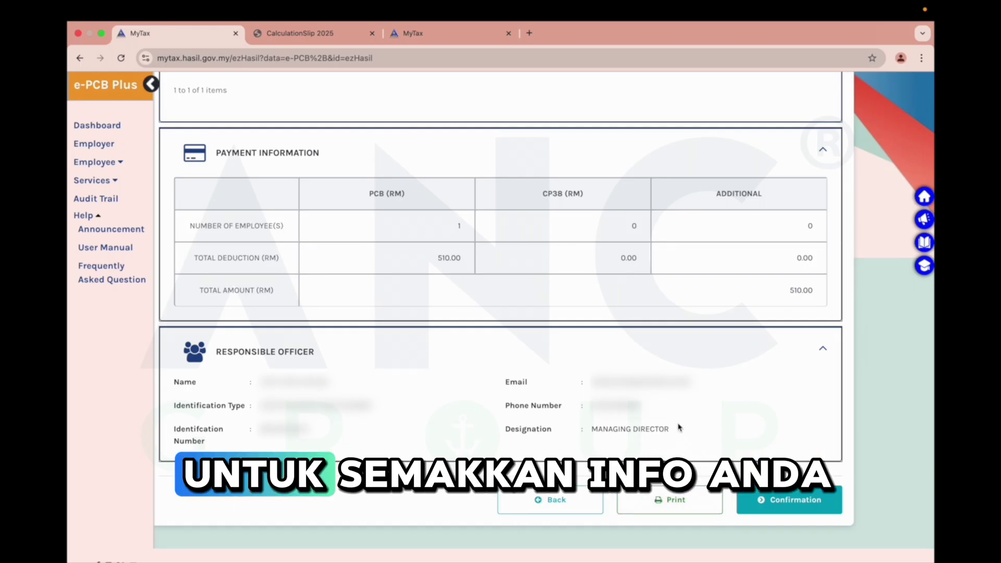
{"action": "left_click", "coordinate": [745, 503]}
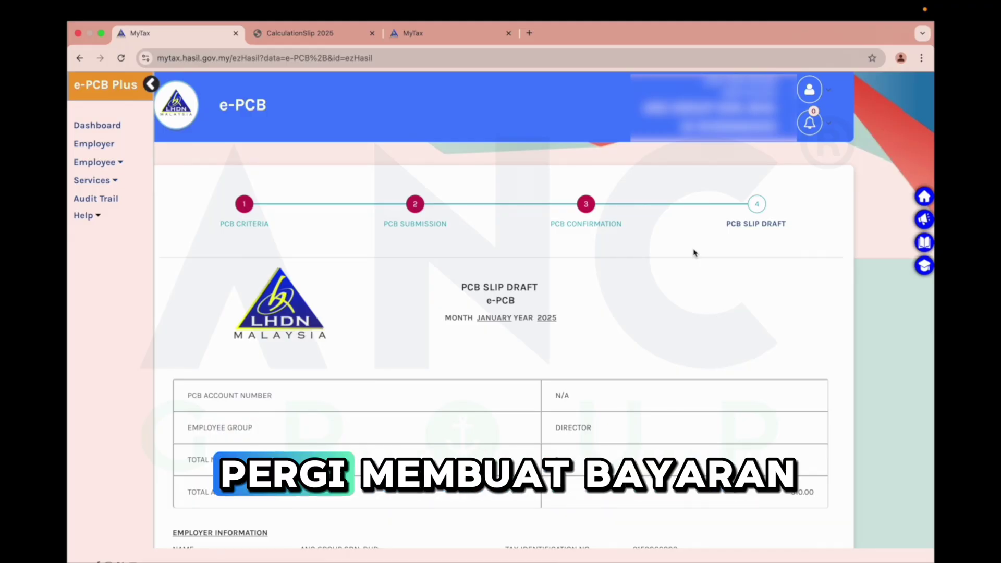
{"action": "scroll", "coordinate": [693, 253], "scroll_direction": "down", "scroll_amount": 3}
{"action": "scroll", "coordinate": [576, 135], "scroll_direction": "down", "scroll_amount": 4}
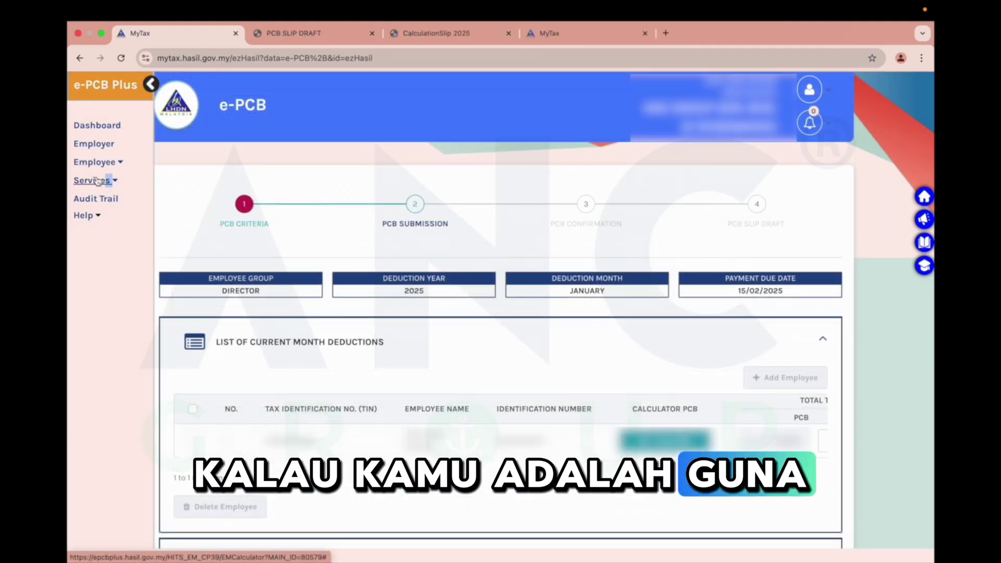
Open the e-DATA PCB service for uploading, checking and paying, and select .txt as the file type
{"action": "left_click", "coordinate": [93, 181]}
{"action": "left_click", "coordinate": [102, 216]}
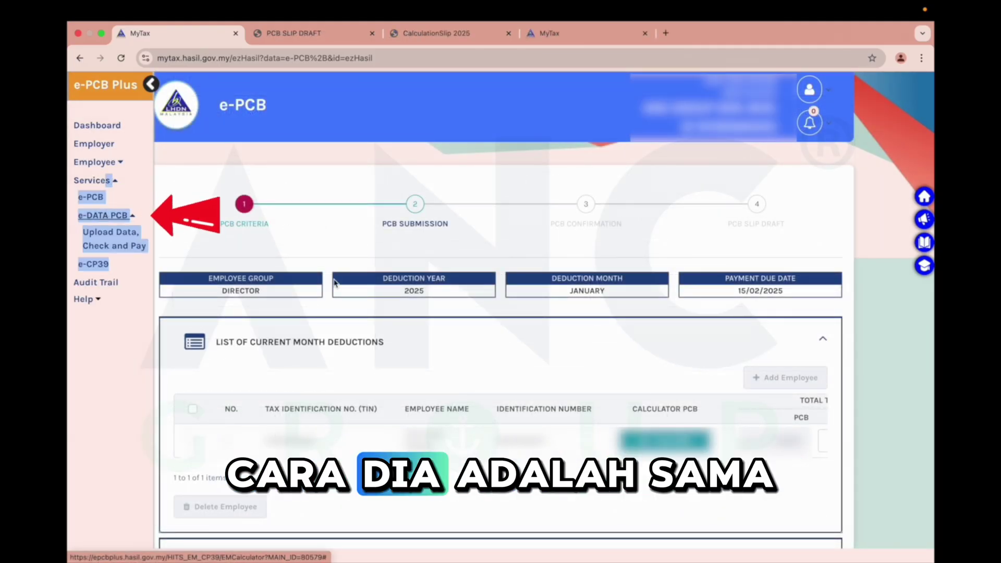
{"action": "left_click", "coordinate": [117, 239]}
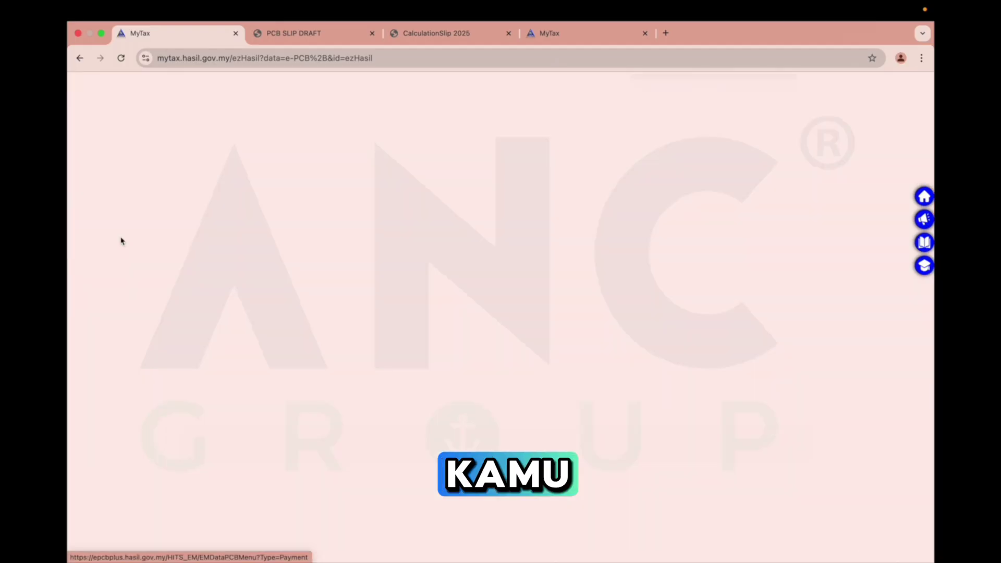
{"action": "left_click", "coordinate": [93, 181]}
{"action": "left_click", "coordinate": [104, 215]}
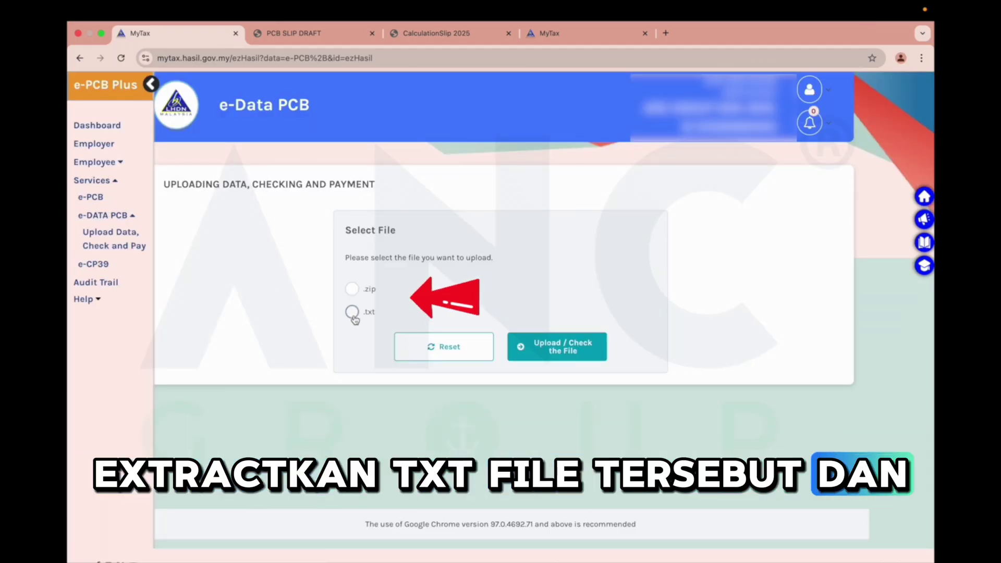
{"action": "left_click", "coordinate": [352, 312]}
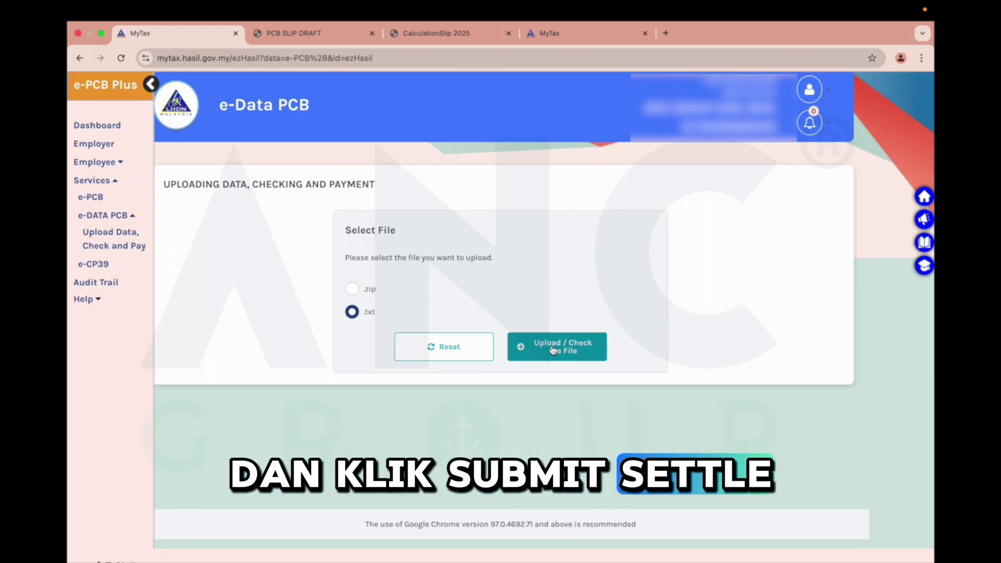
Try to save e-CP39 PCB criteria for the DIRECTOR group, year 2025, deduction month JANUARY, and dismiss the service notice
{"action": "left_click", "coordinate": [99, 266]}
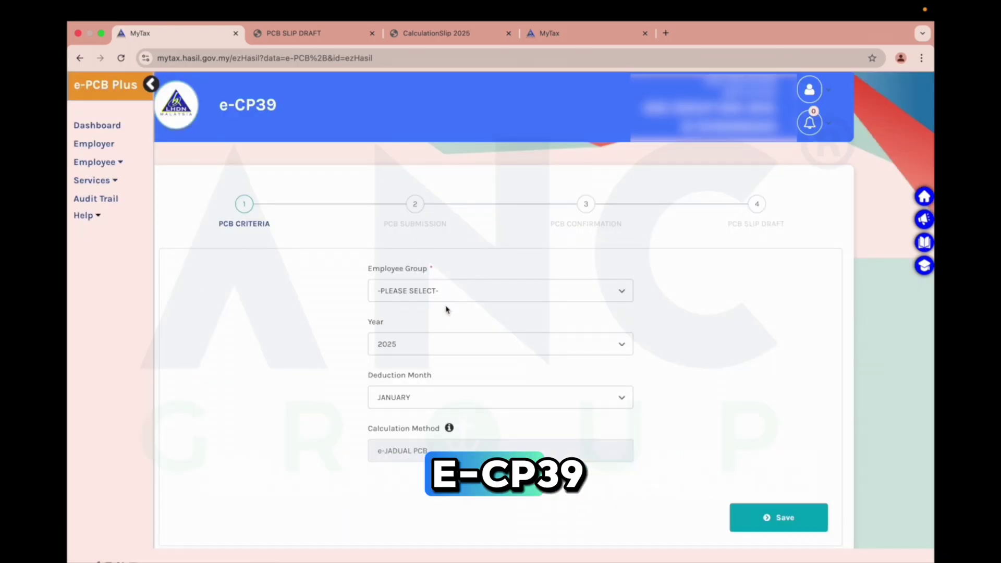
{"action": "scroll", "coordinate": [450, 304], "scroll_direction": "up", "scroll_amount": 1}
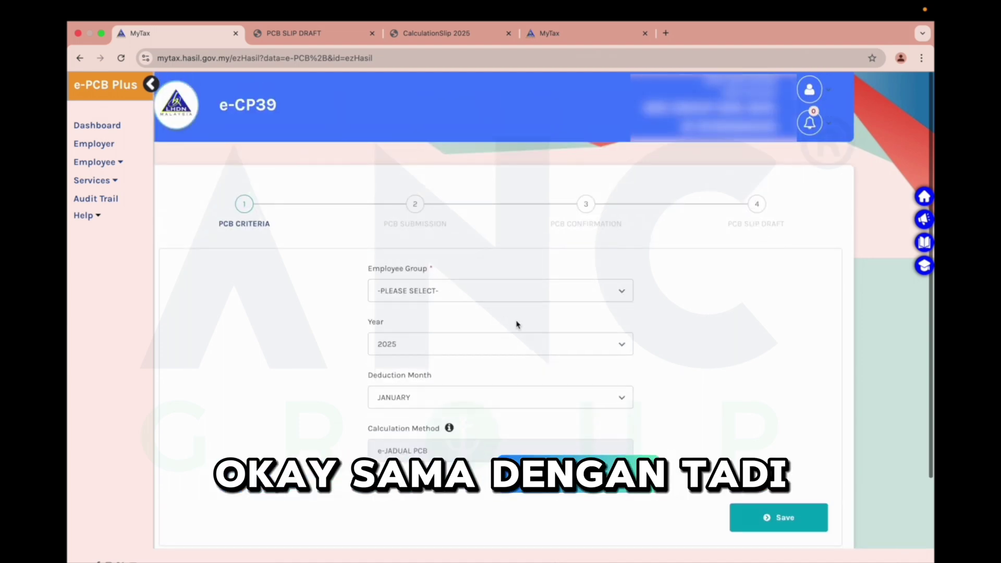
{"action": "left_click", "coordinate": [498, 295]}
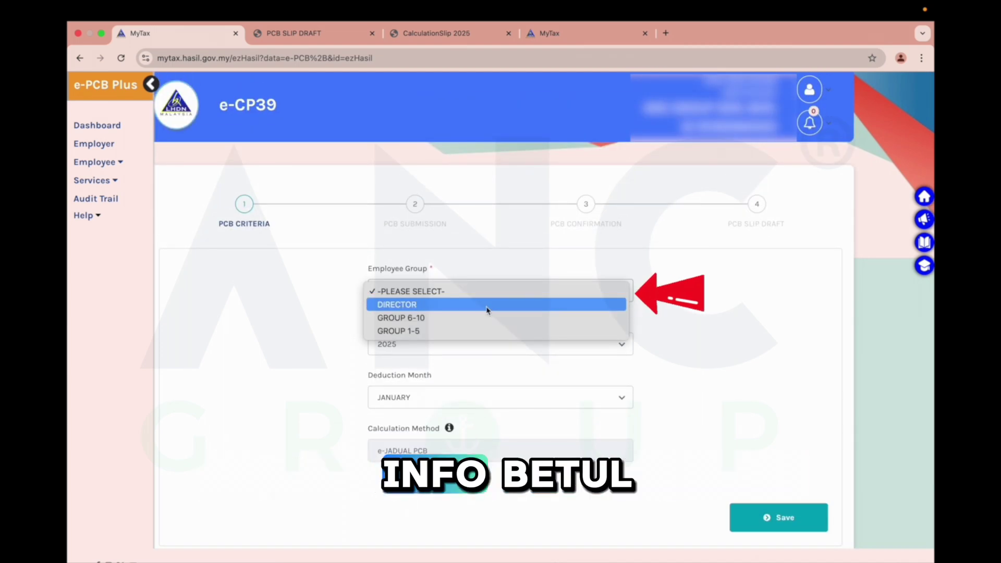
{"action": "left_click", "coordinate": [486, 306]}
{"action": "left_click", "coordinate": [779, 517]}
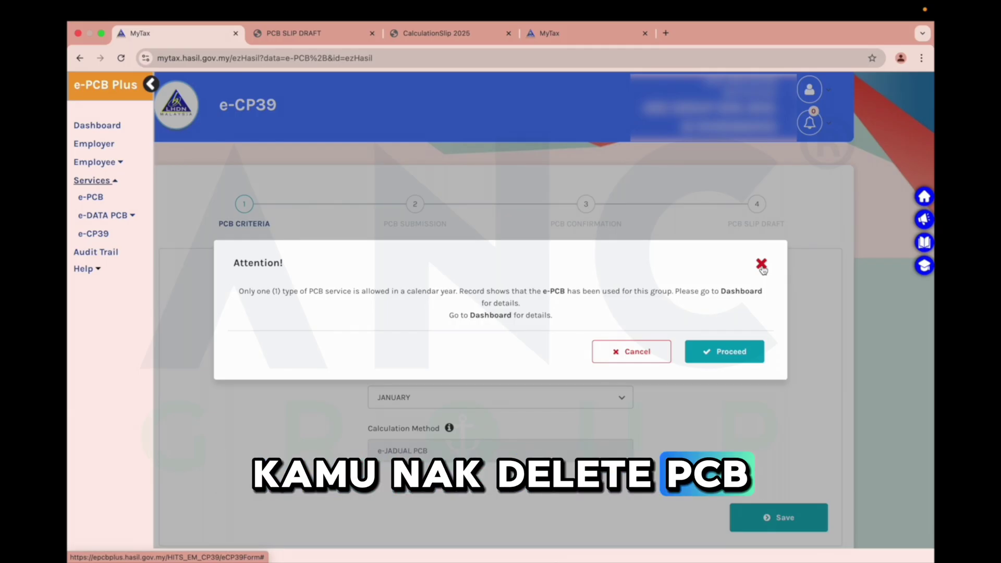
{"action": "left_click", "coordinate": [762, 266]}
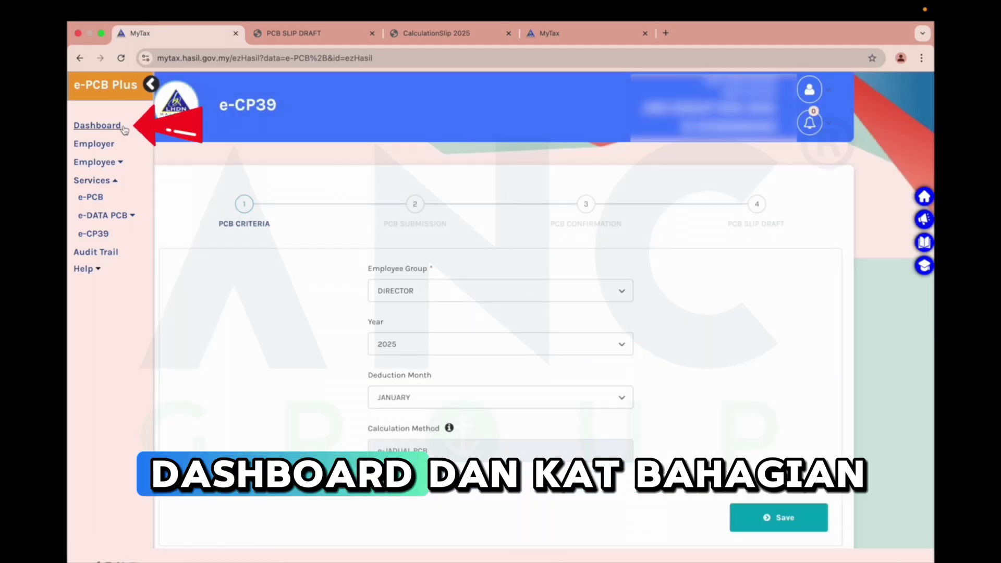
Delete the draft e-PCB record for the DIRECTOR group, January 2025, from the dashboard's to-do list
{"action": "left_click", "coordinate": [97, 125]}
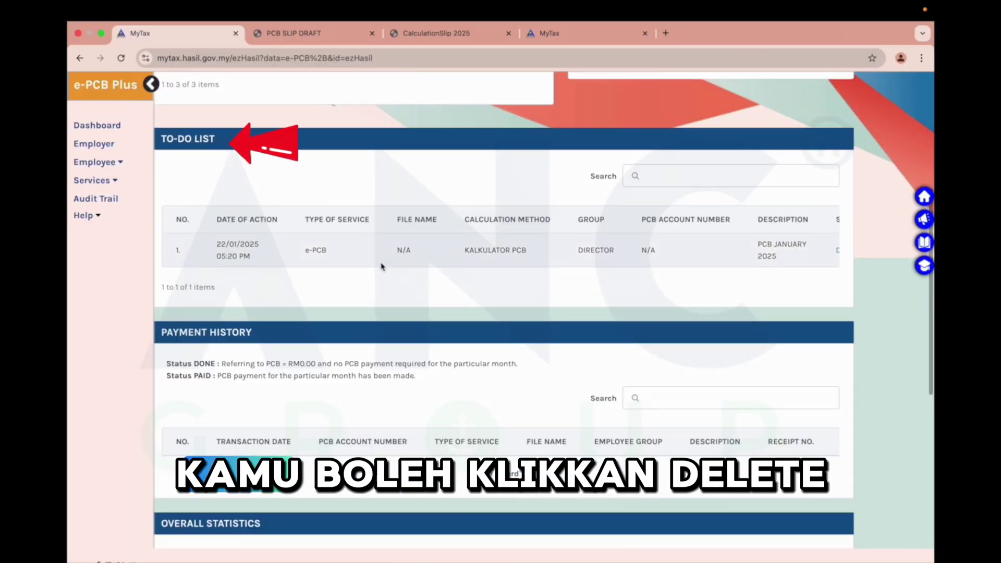
{"action": "scroll", "coordinate": [381, 250], "scroll_direction": "right", "scroll_amount": 4}
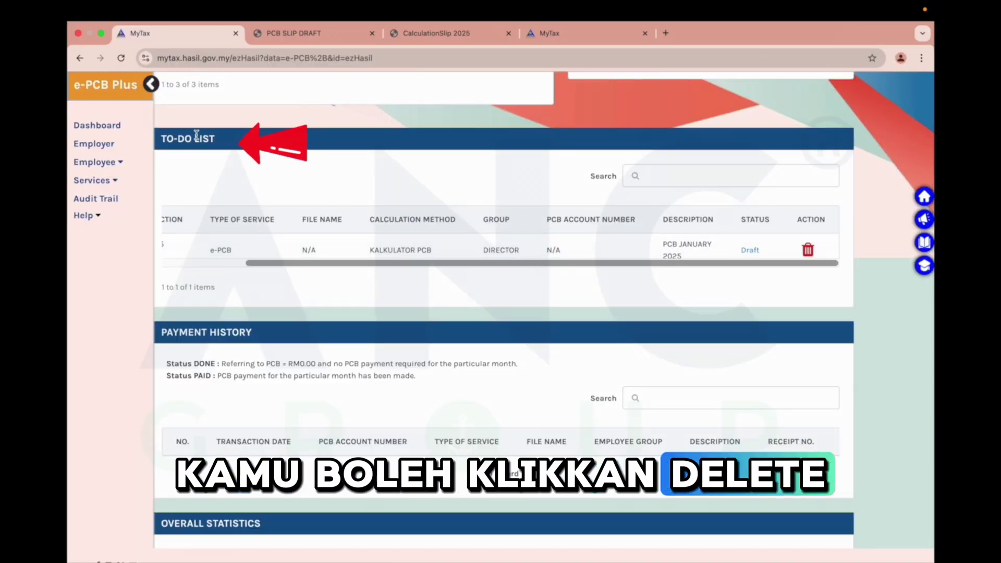
{"action": "left_click", "coordinate": [808, 251]}
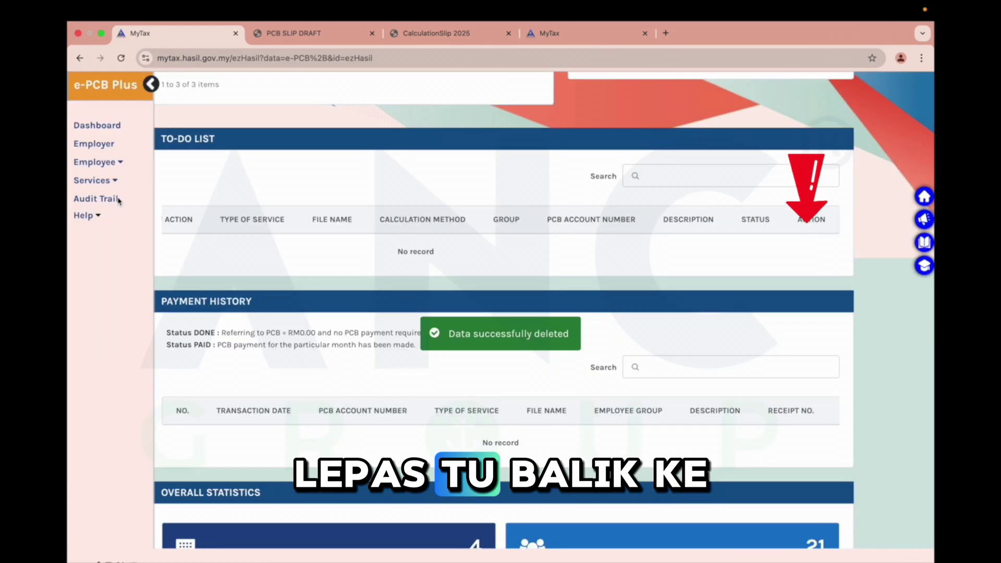
Reopen the e-CP39 service and save the PCB criteria for the DIRECTOR employee group, year 2025, deduction month JANUARY
{"action": "left_click", "coordinate": [97, 181]}
{"action": "left_click", "coordinate": [99, 233]}
{"action": "left_click", "coordinate": [576, 291]}
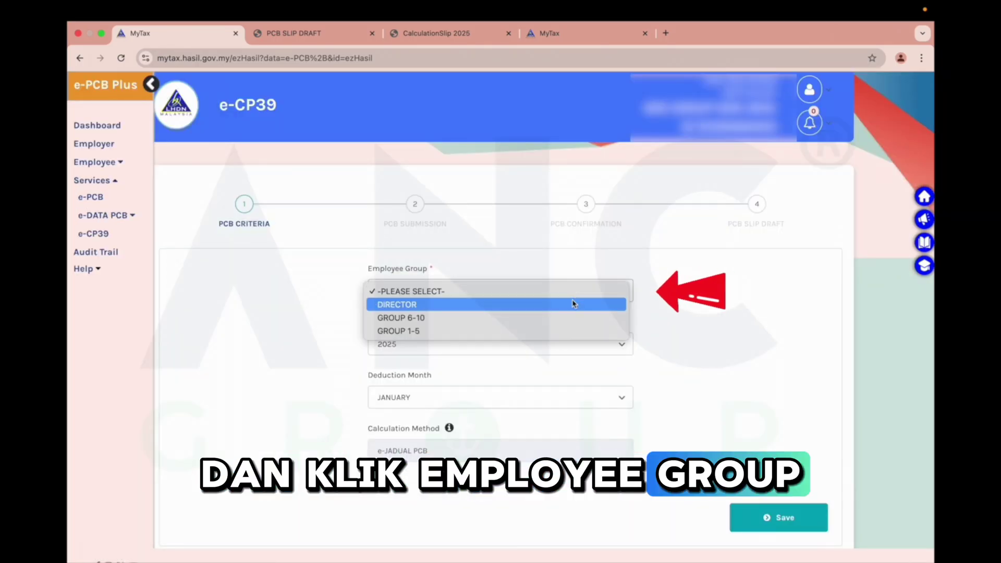
{"action": "left_click", "coordinate": [574, 304]}
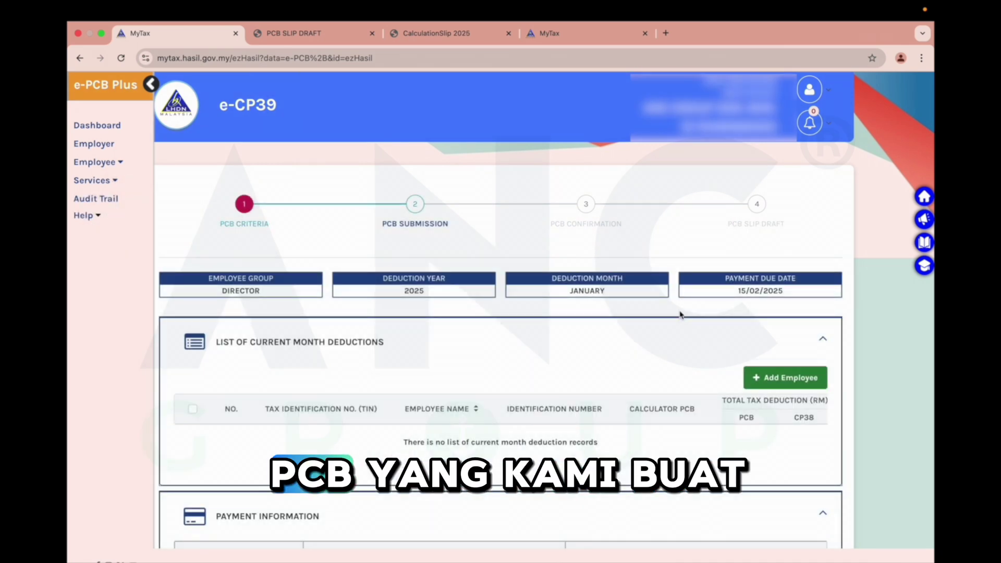
Add the listed director employee to the e-CP39 list of current month deductions
{"action": "scroll", "coordinate": [681, 315], "scroll_direction": "down", "scroll_amount": 3}
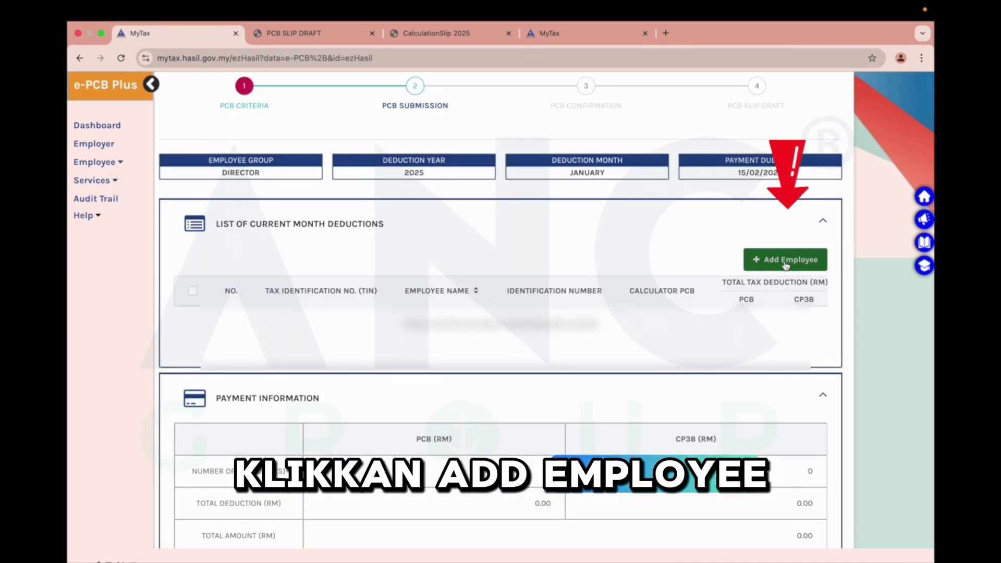
{"action": "left_click", "coordinate": [785, 260]}
{"action": "left_click", "coordinate": [132, 322]}
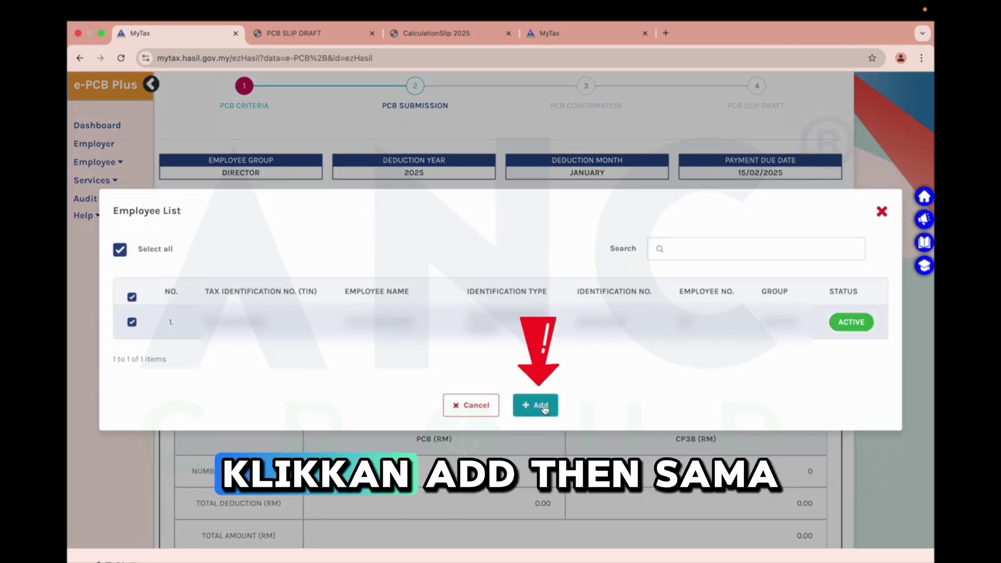
{"action": "left_click", "coordinate": [536, 406]}
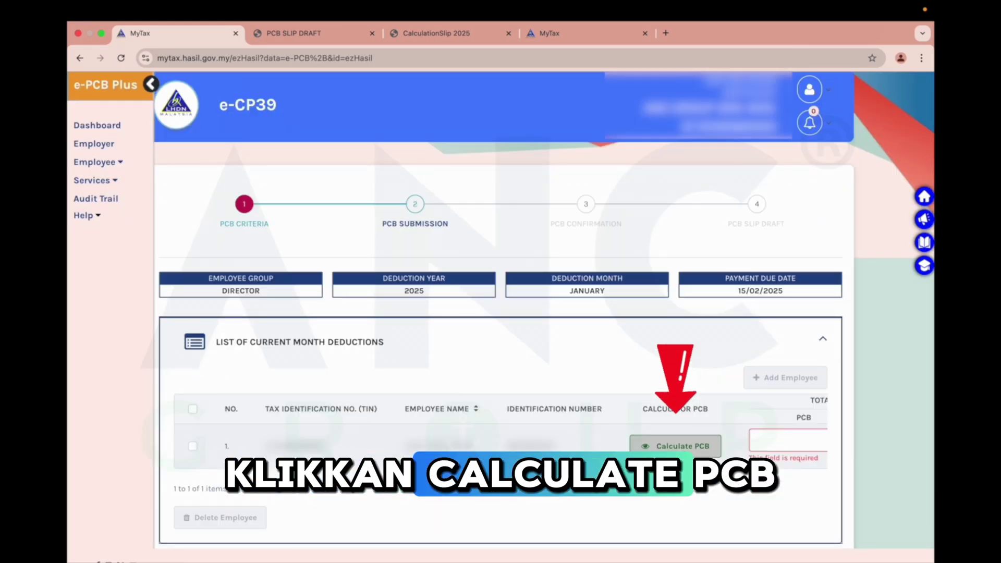
Start the employee's e-Jadual PCB calculation and enter 5,000.00 as income and 550.00 as EPF
{"action": "left_click", "coordinate": [684, 452]}
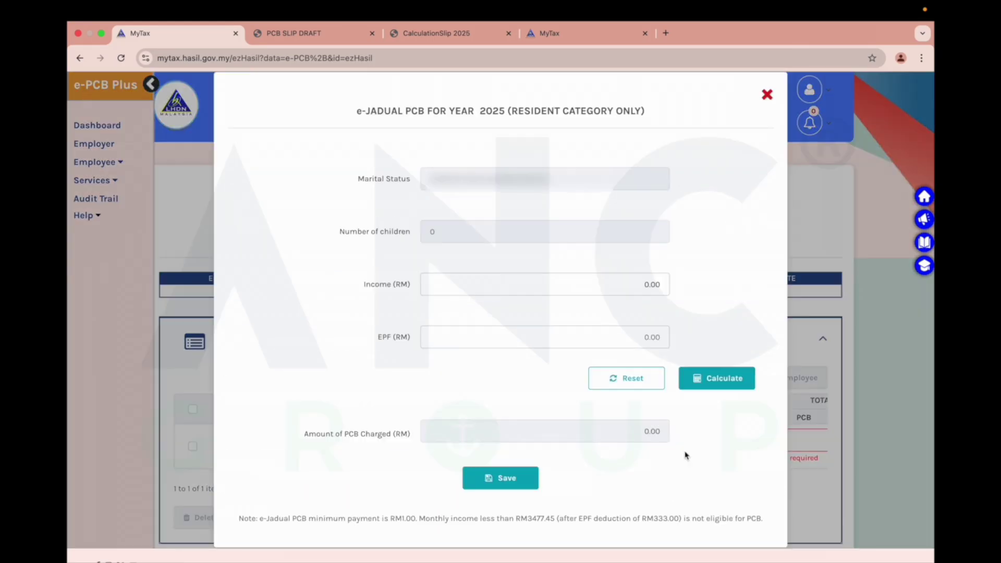
{"action": "left_click", "coordinate": [493, 278]}
{"action": "left_click_drag", "start_coordinate": [493, 279], "coordinate": [817, 283]}
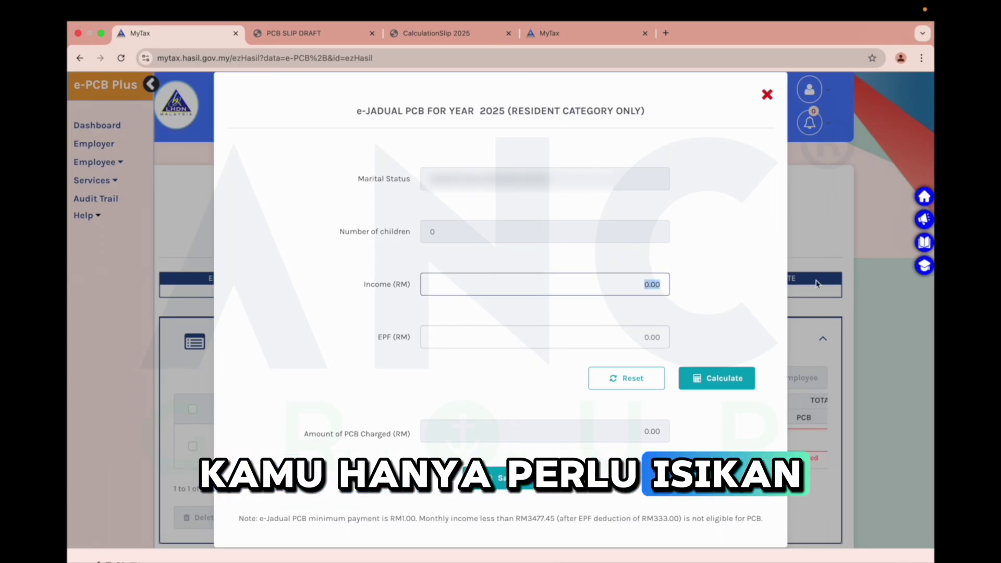
{"action": "type", "text": "50.00"}
{"action": "key", "text": "Tab"}
{"action": "type", "text": "550.00"}
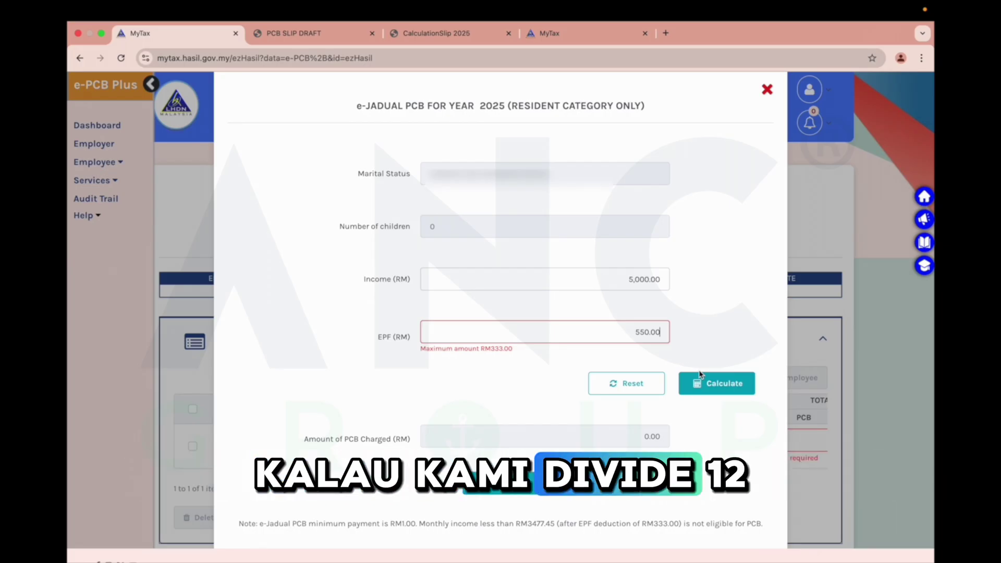
Correct the EPF amount to 333.00, and calculate and save the employee's PCB
{"action": "key", "text": "cmd+a"}
{"action": "type", "text": "3"}
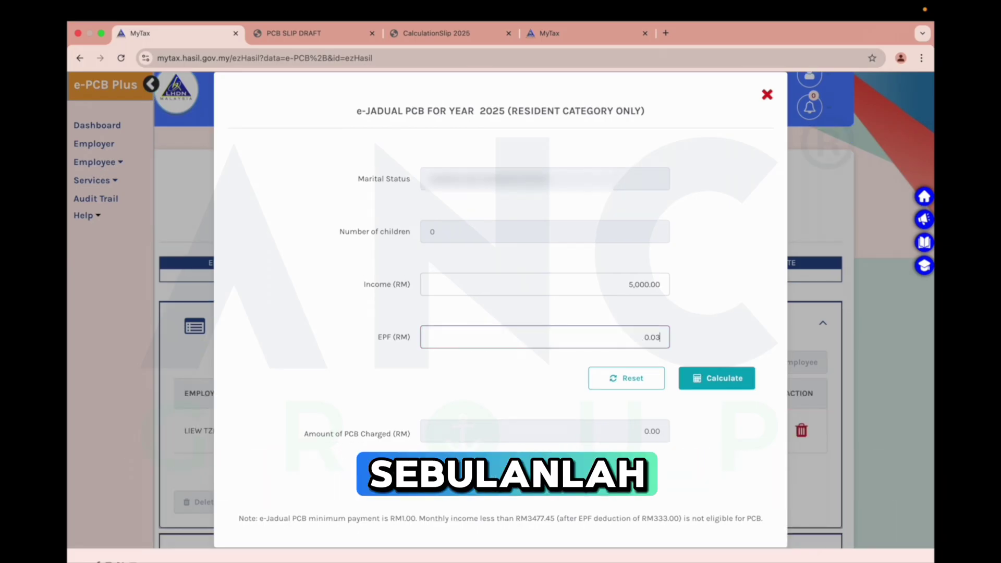
{"action": "type", "text": "33.00"}
{"action": "left_click", "coordinate": [717, 379]}
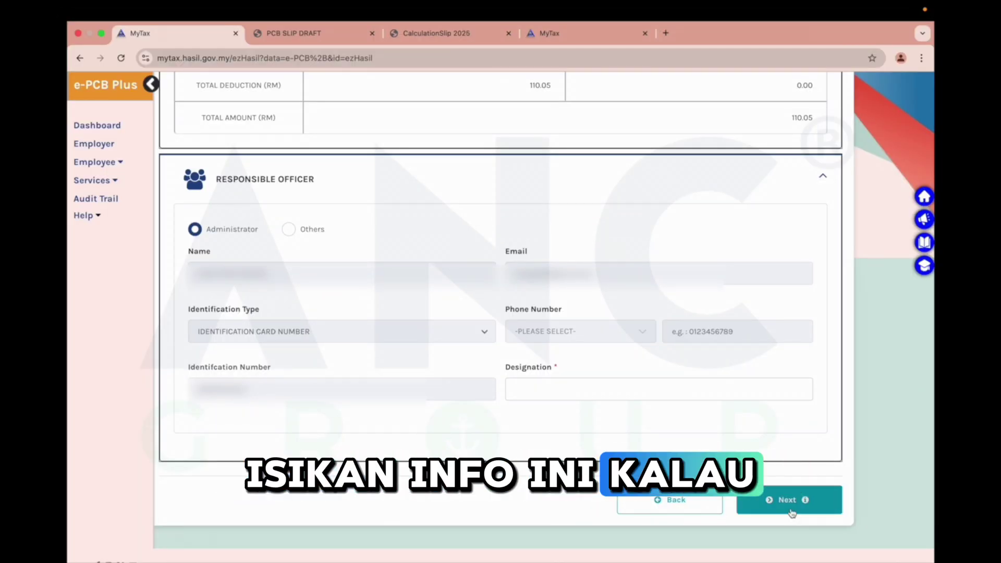
Choose Others as the responsible officer for the e-CP39 submission
{"action": "left_click", "coordinate": [288, 229]}
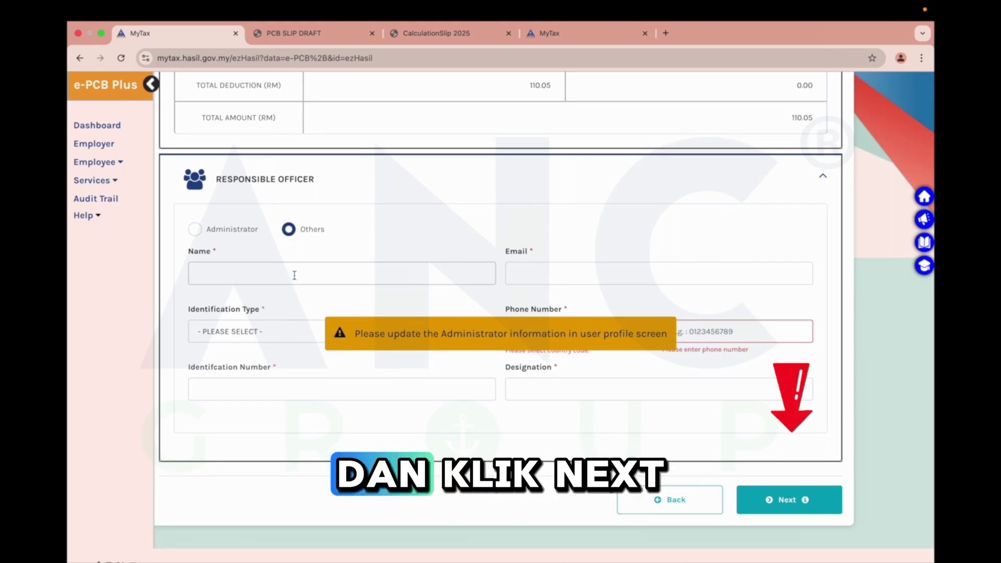